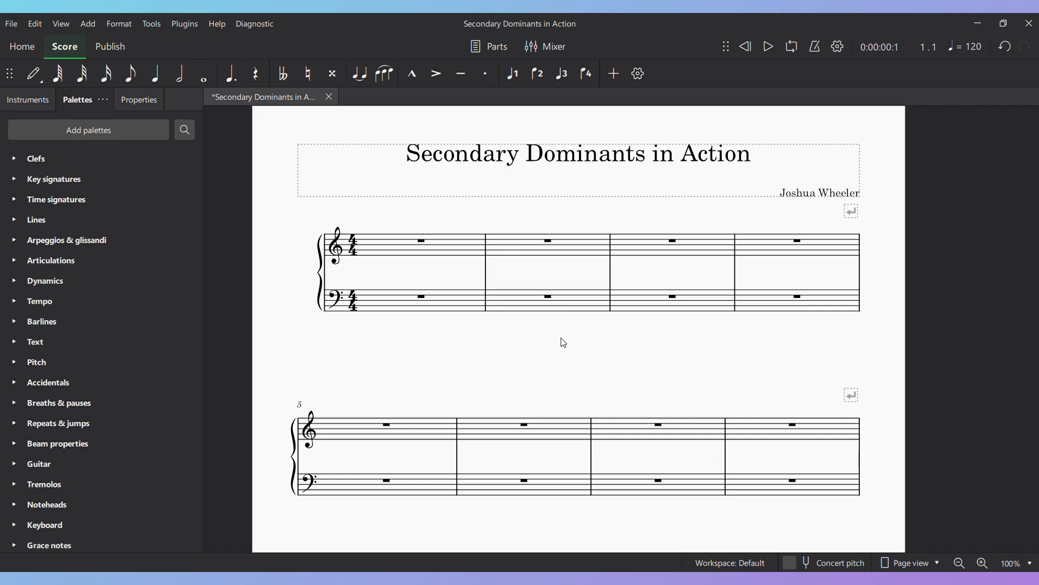
Enter whole notes in the bass staff: C3 in measure 1 and a C3–G3 fifth in measure 2.
drag(571, 364, 557, 242)
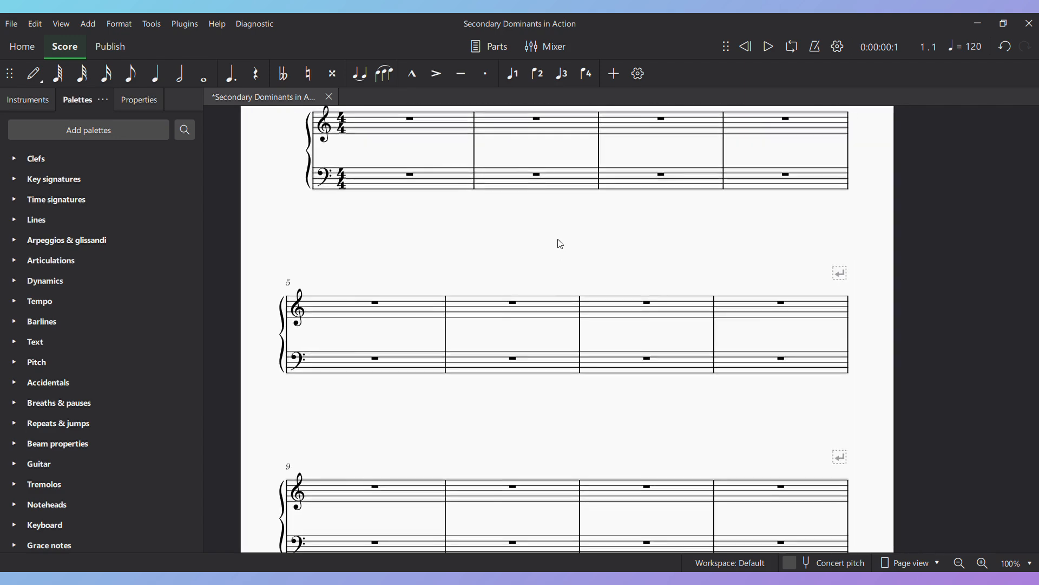
drag(591, 423, 583, 242)
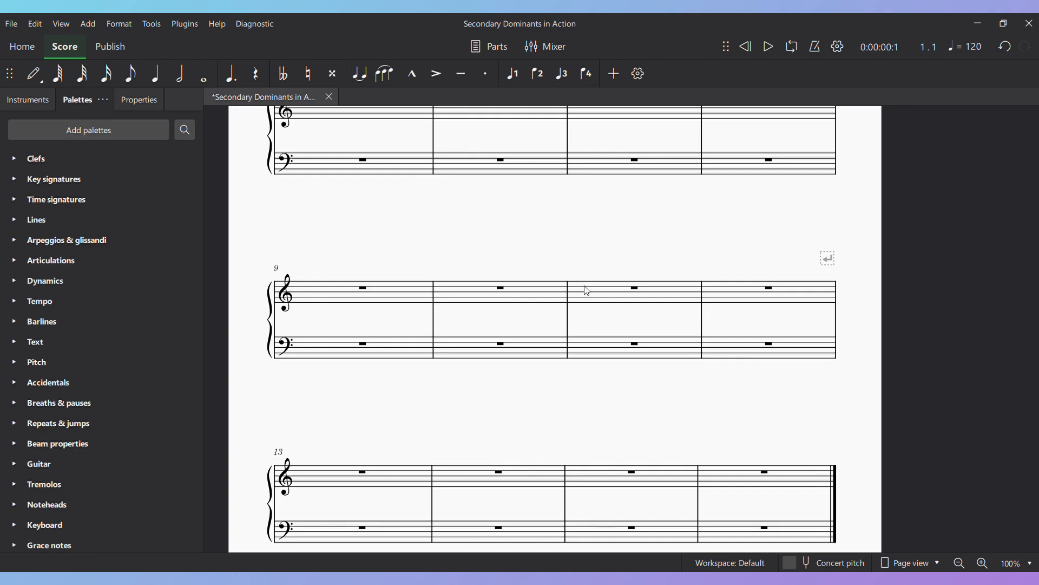
scroll(587, 291, up, 5)
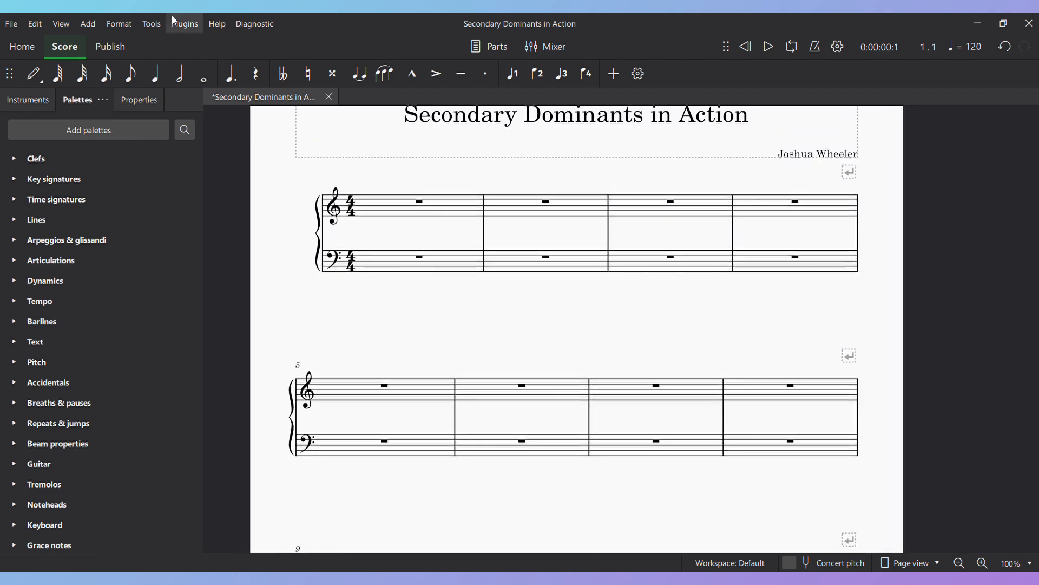
click(205, 75)
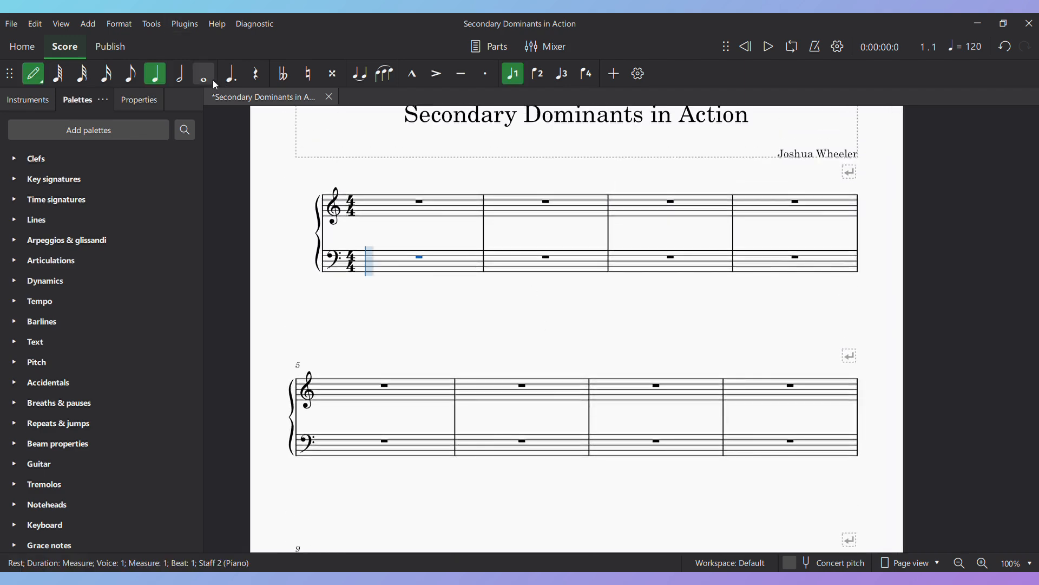
click(425, 268)
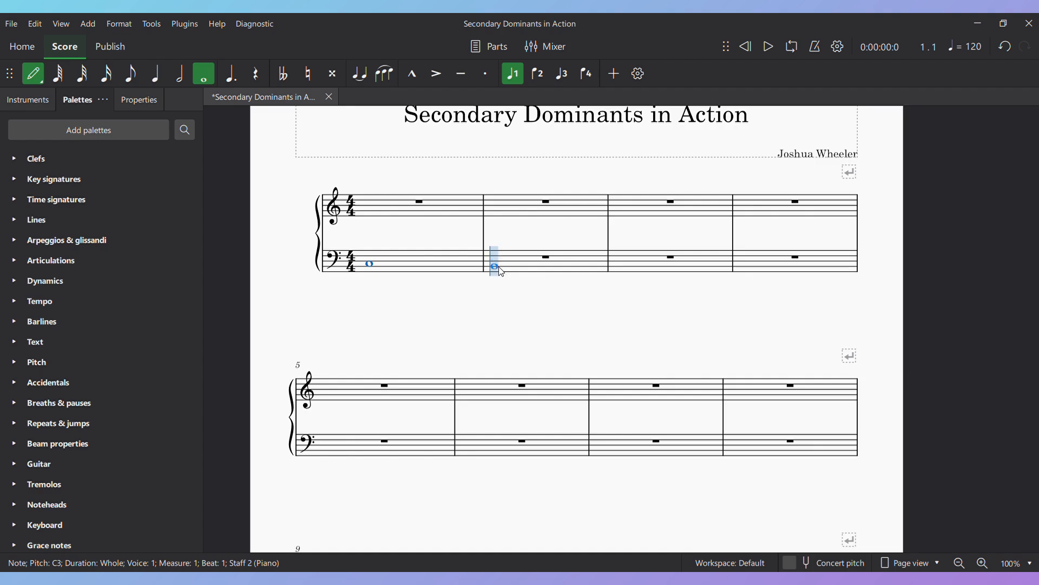
click(502, 269)
key(shift+g)
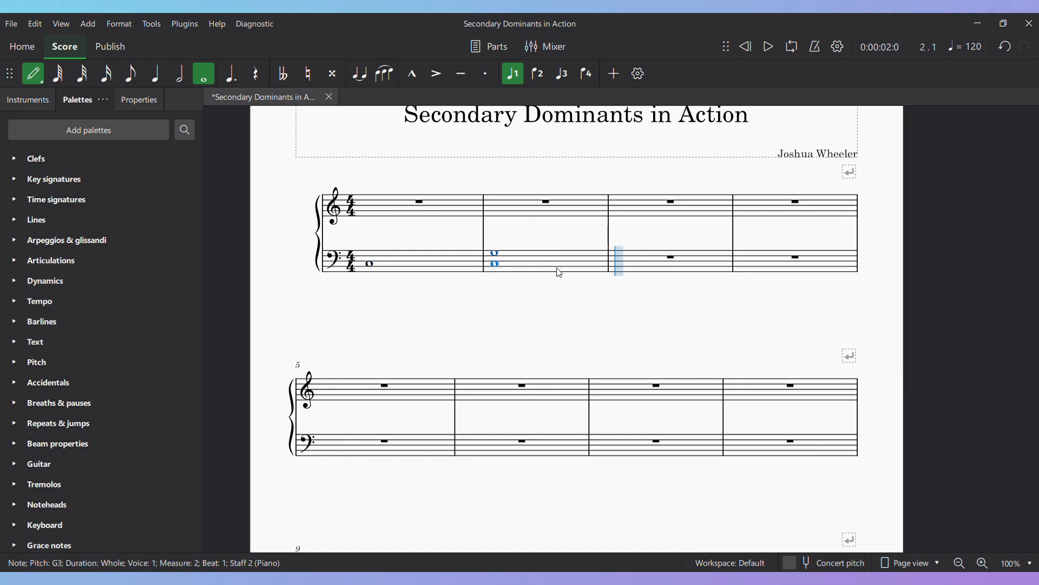
Enter a whole-note C3 in bass measure 3 and a whole-note C3–G3 fifth in measure 4, and leave note input.
click(641, 269)
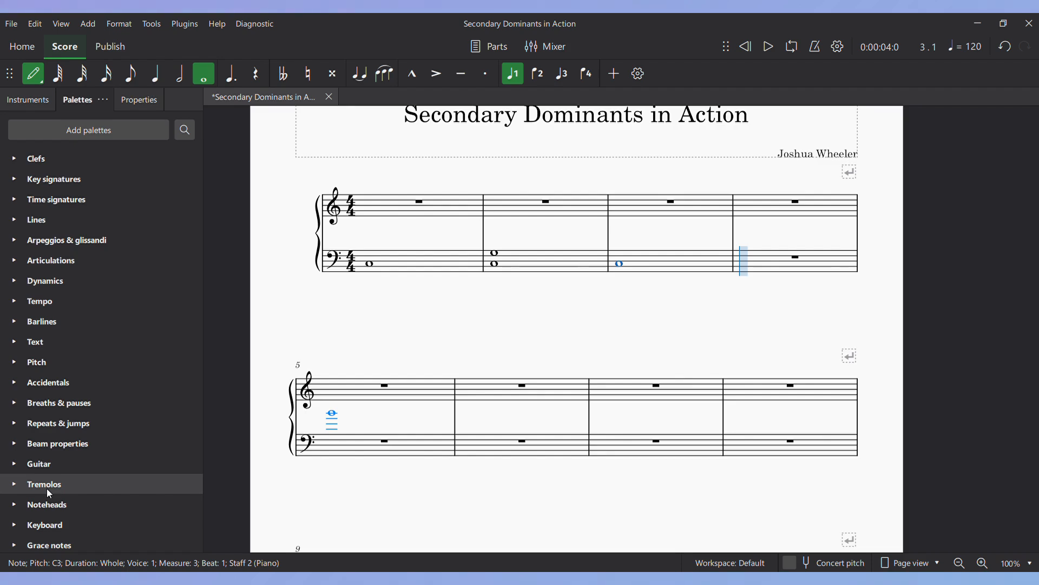
key(c)
key(shift+g)
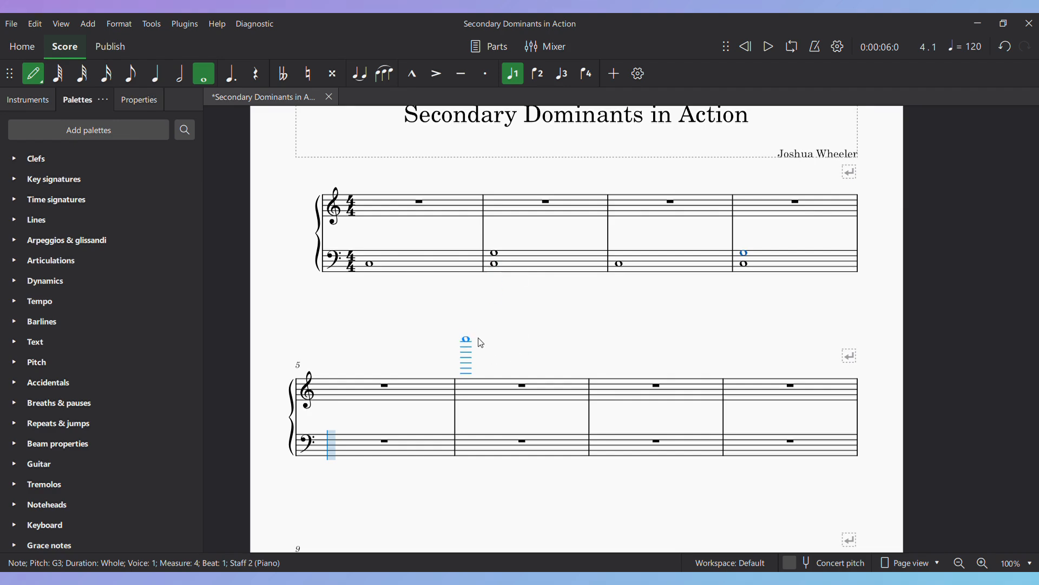
key(Escape)
key(n)
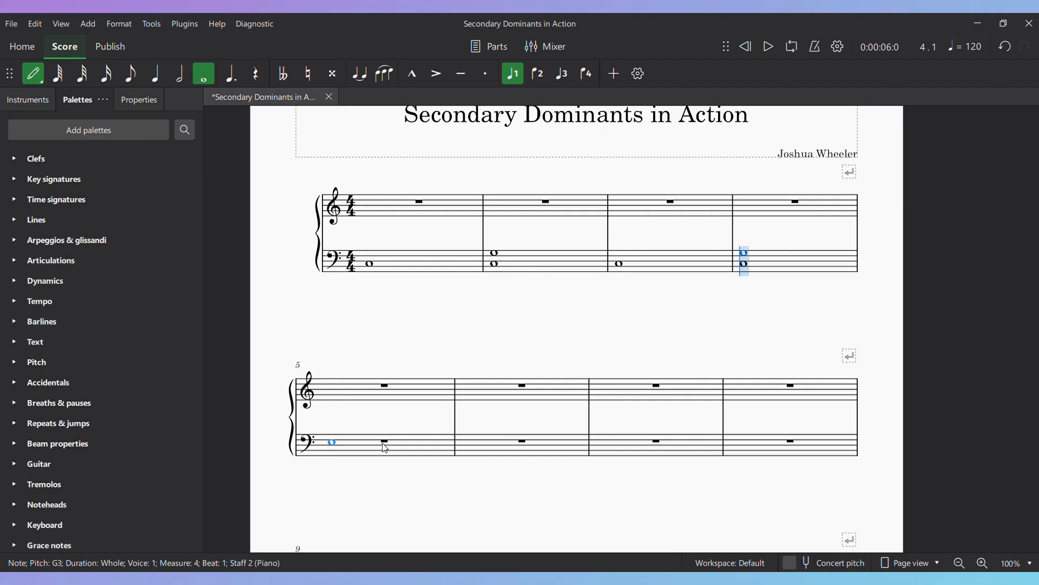
key(Escape)
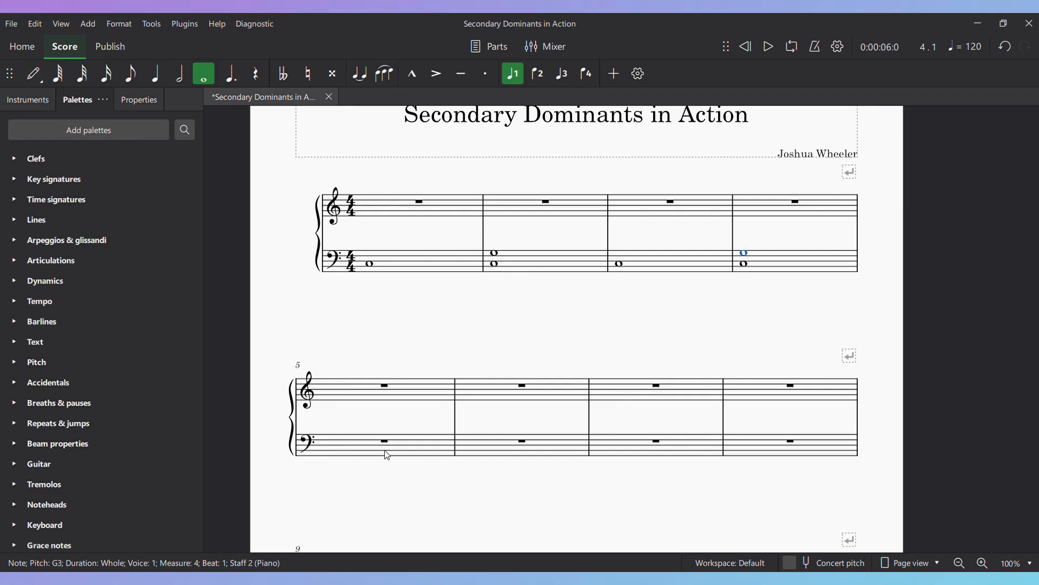
Transpose the bass notes of measures 3 and 4 down five semitones to G2 and G2–D3.
shift+click(621, 266)
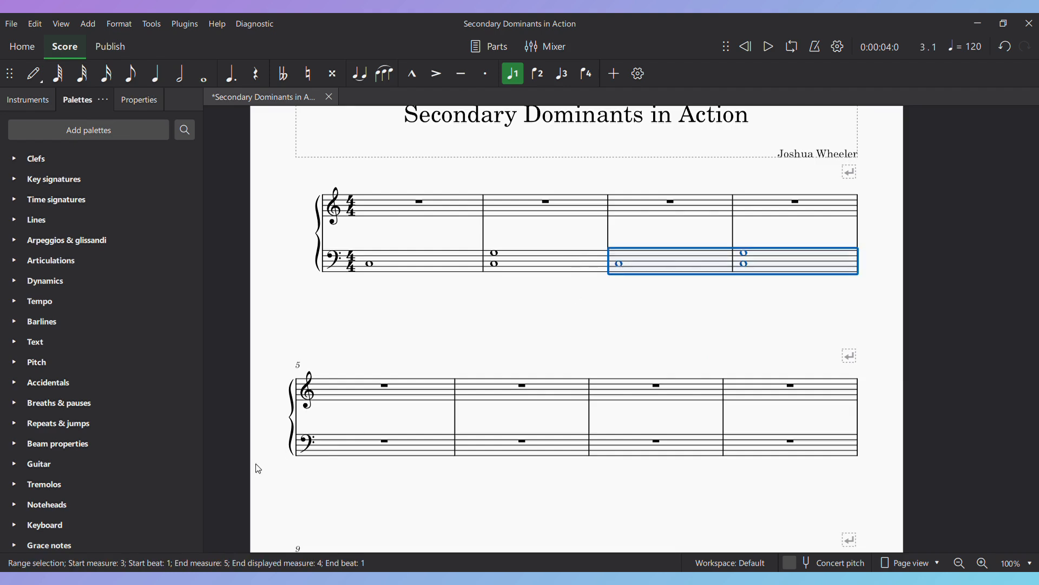
key(Down)
key(Down)
key(Down)
key(Down)
key(Down)
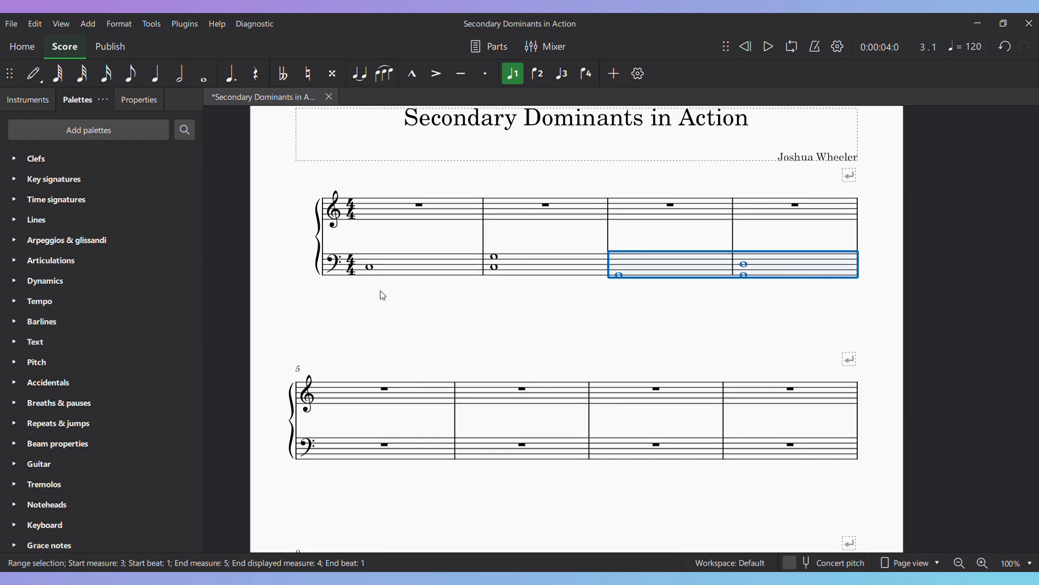
Copy the bass staff notes of measures 1 and 2.
click(370, 268)
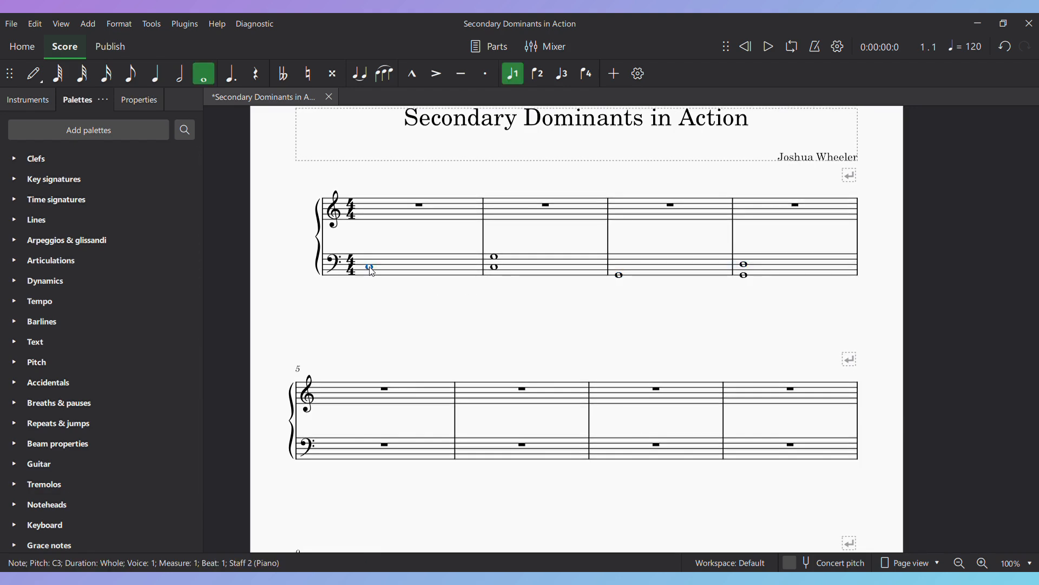
shift+click(501, 273)
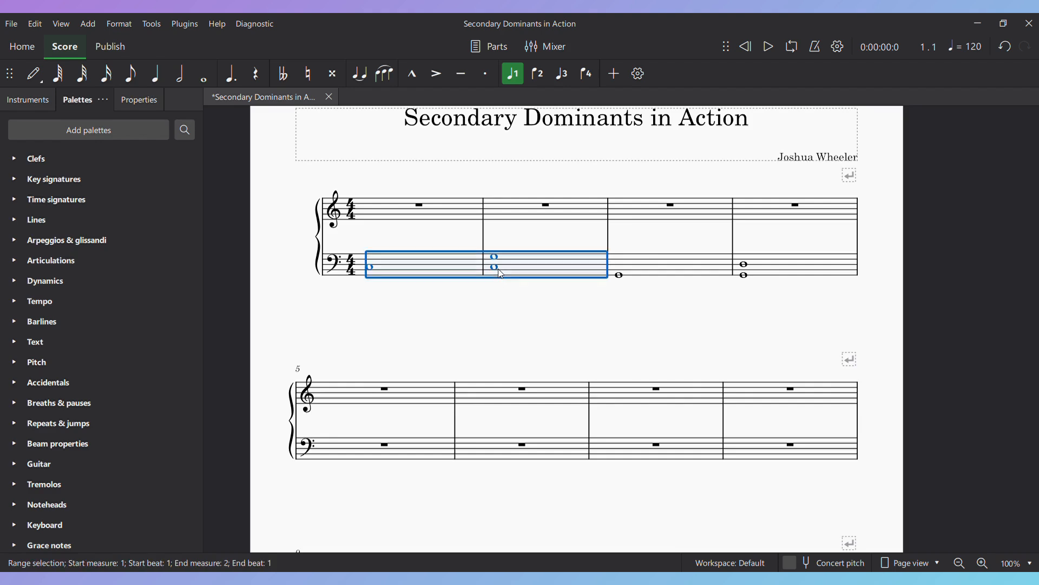
click(389, 388)
shift+click(522, 388)
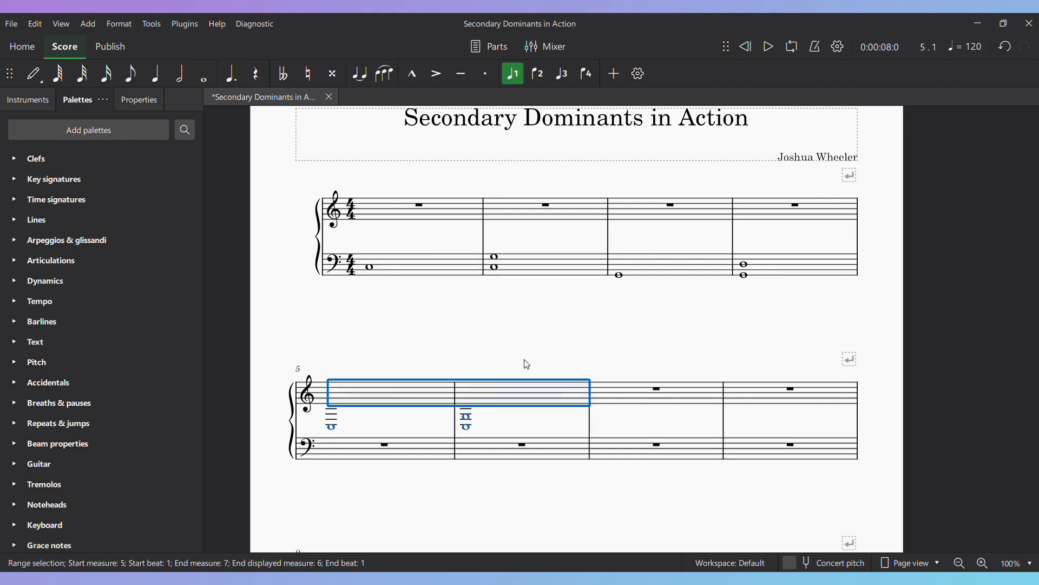
ctrl+click(493, 382)
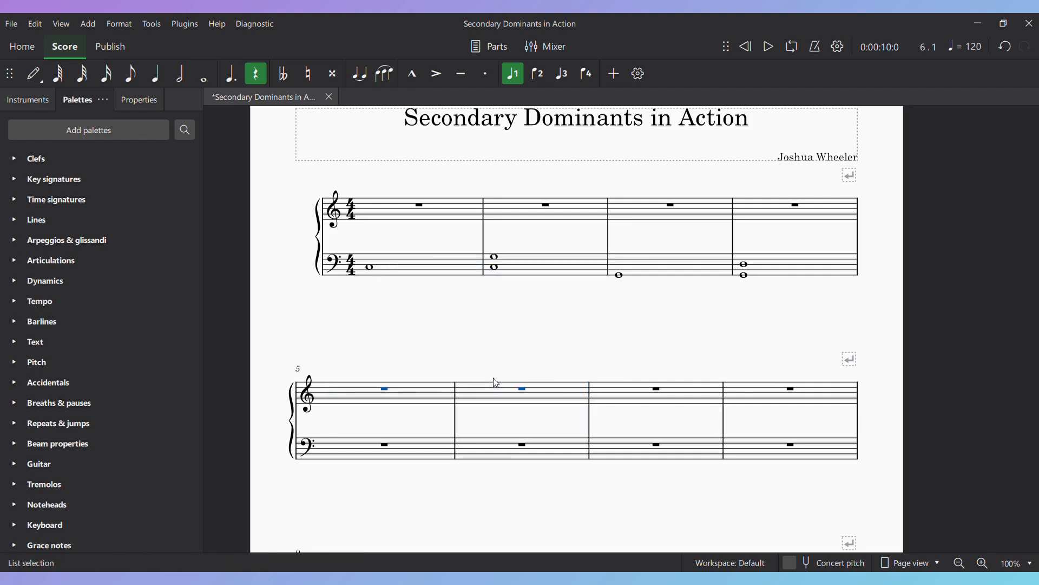
Paste the copied bass notes into the bass staff of measures 5 and 6.
click(385, 444)
key(ctrl+v)
key(Escape)
scroll(651, 354, down, 2)
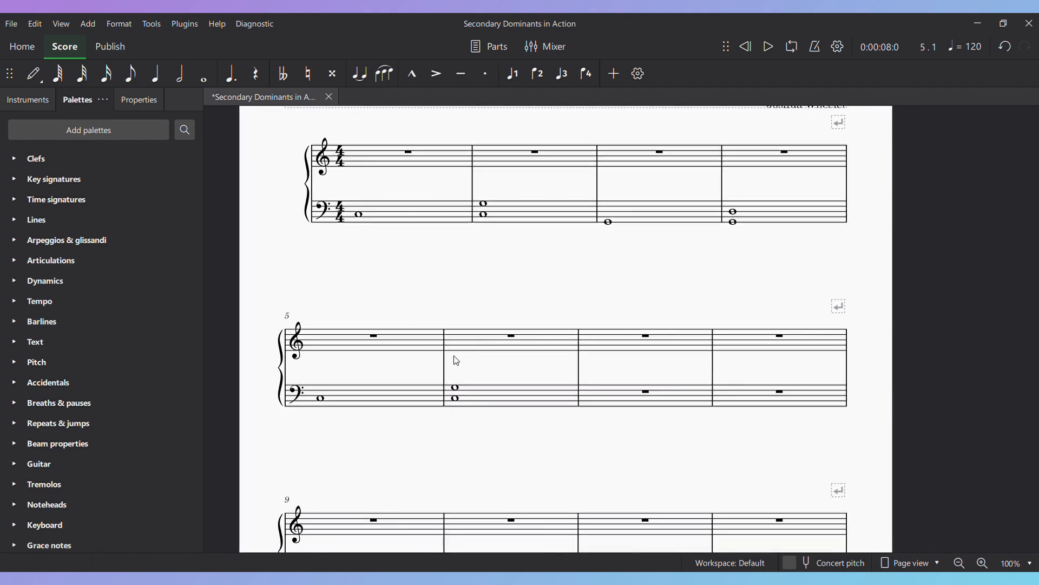
Paste the copied notes into bass measures 7 and 8 and raise them four semitones to E3 and E3–B3.
scroll(702, 487, down, 6)
scroll(713, 367, up, 5)
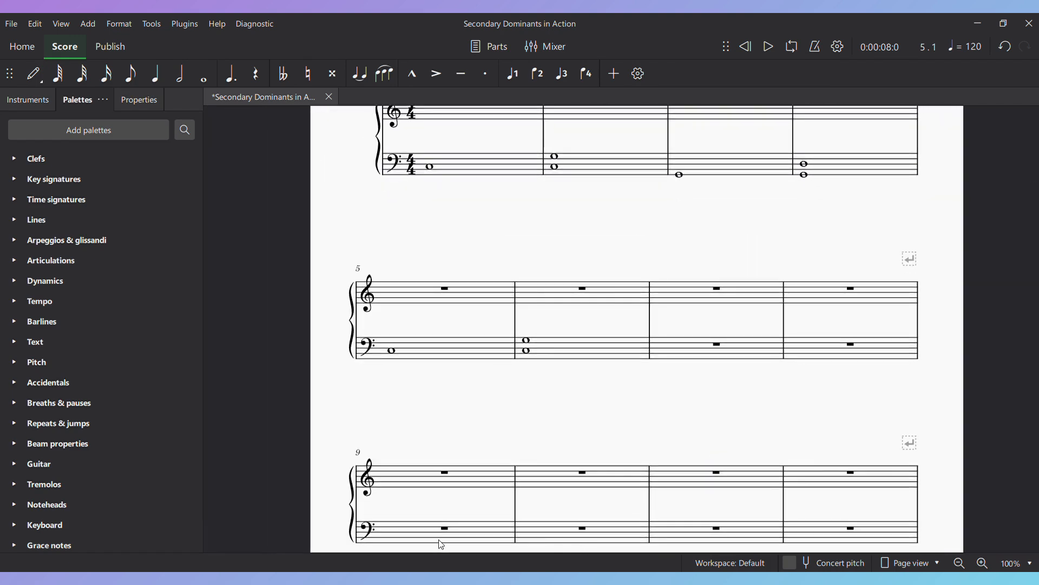
click(726, 349)
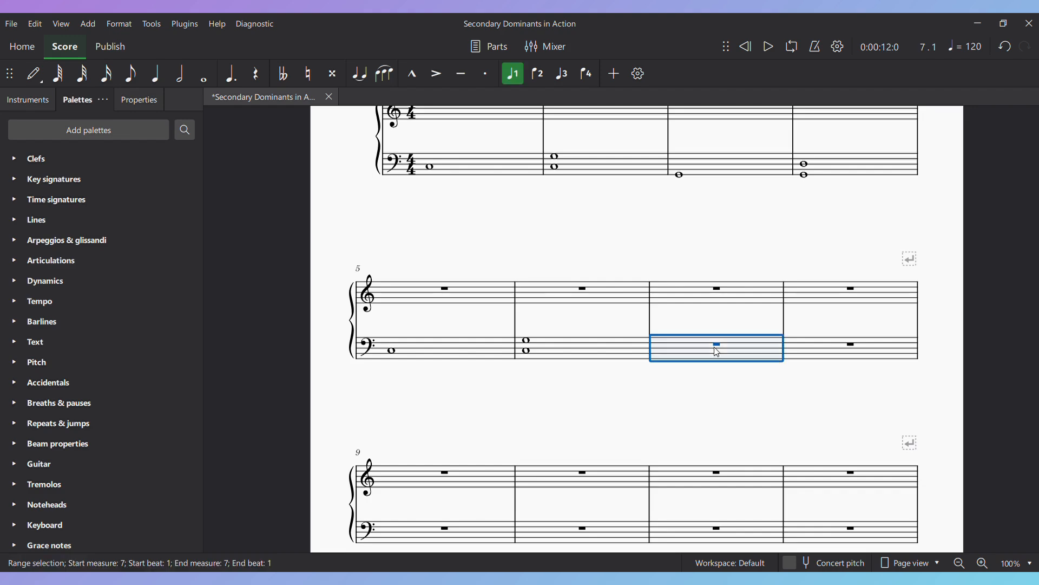
key(ctrl+v)
key(Up)
key(Up)
key(Up)
key(Up)
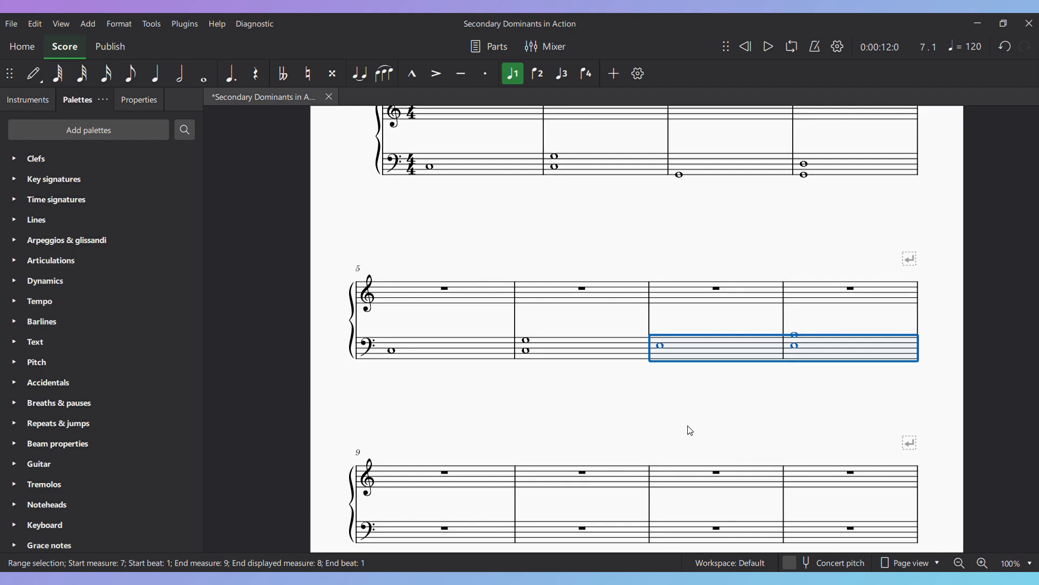
key(Escape)
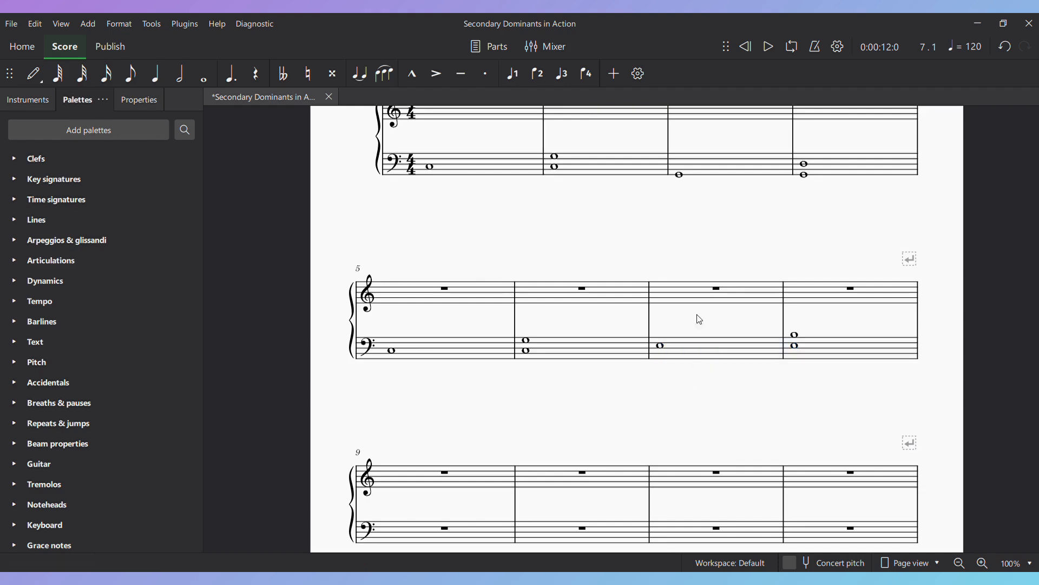
Enter a whole-note G♯4 in the treble staff of measure 8.
click(718, 290)
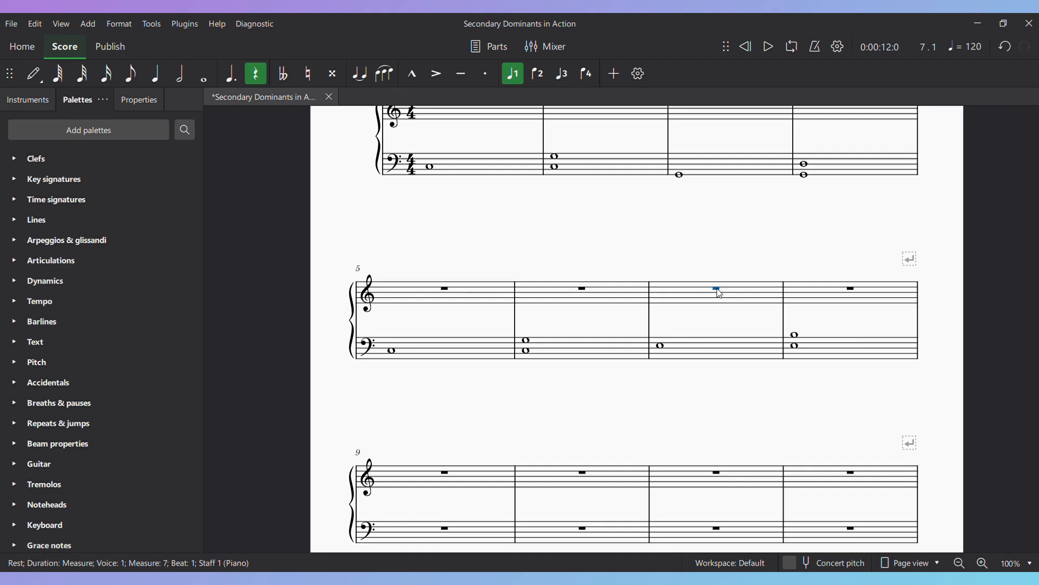
key(n)
click(203, 73)
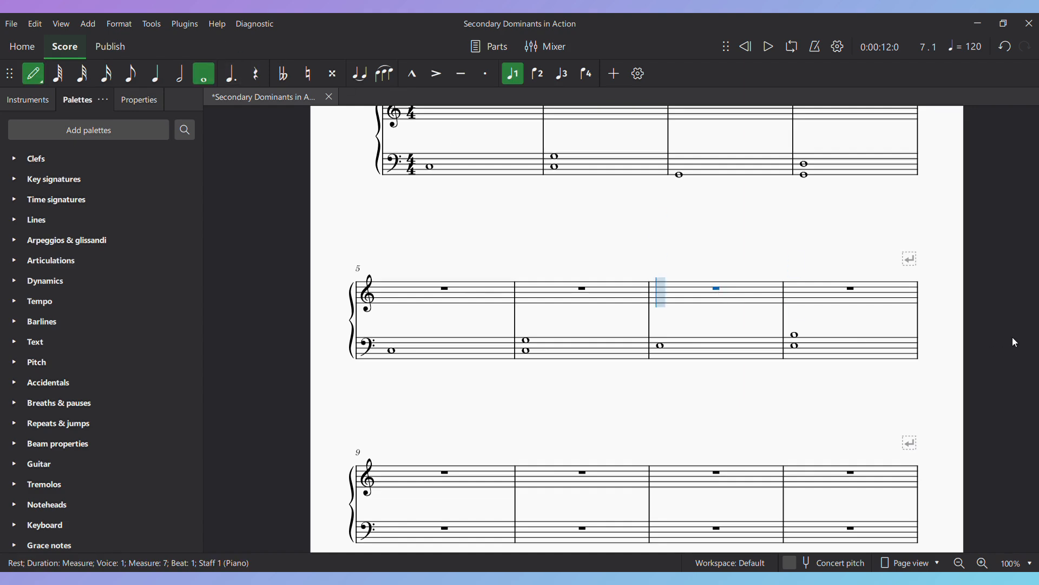
click(828, 301)
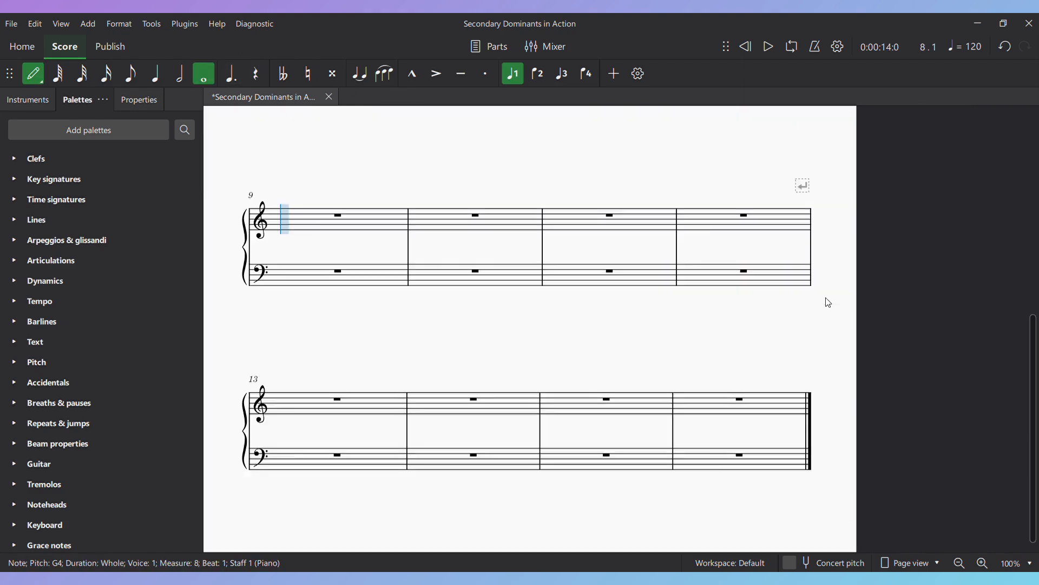
key(Escape)
key(Up)
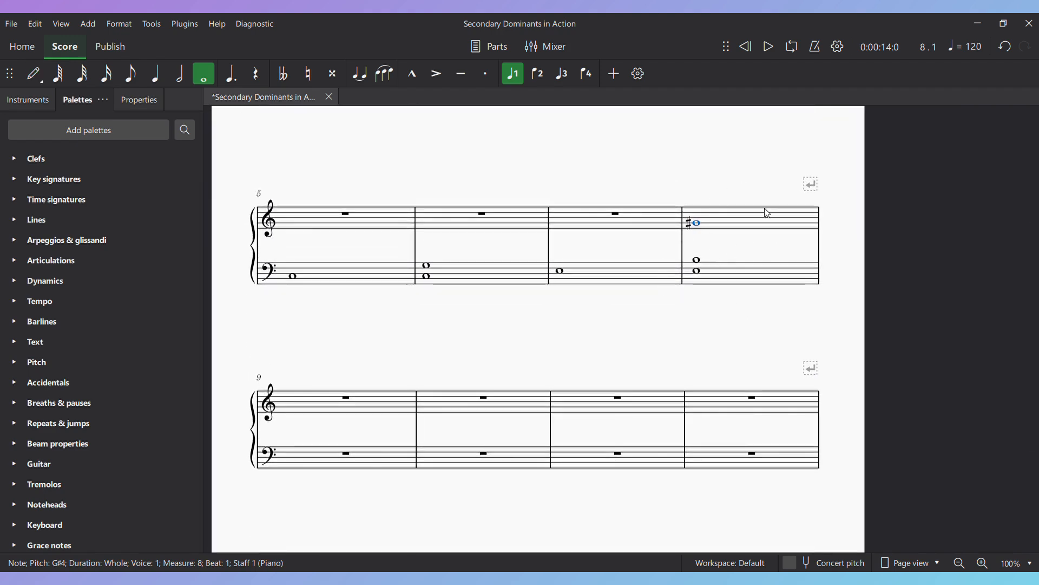
Paste the copied notes into bass measures 9 and 10 and lower them two scale steps to A2 and A2–E3.
scroll(767, 356, up, 3)
scroll(768, 356, down, 4)
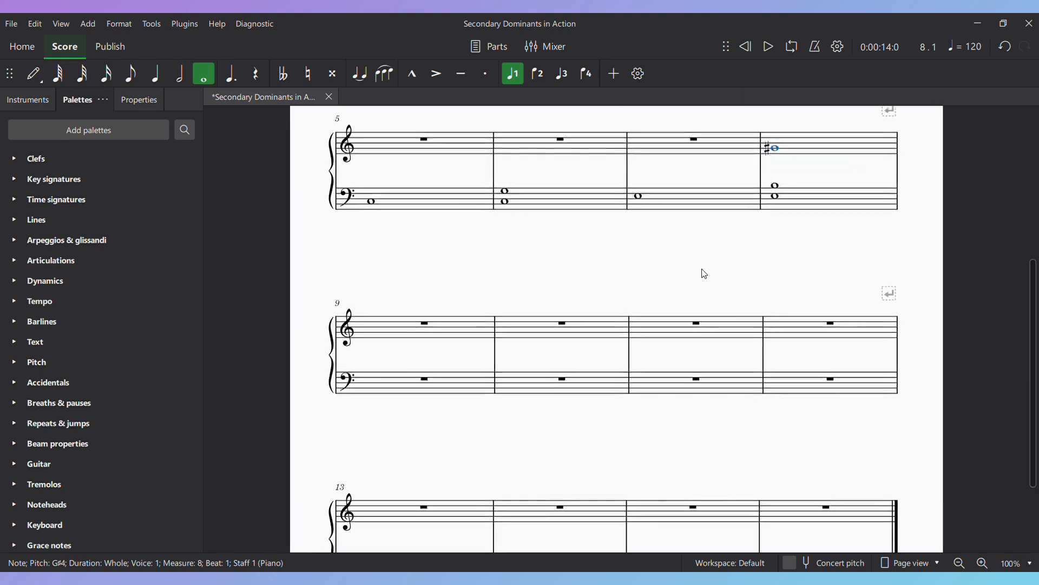
scroll(735, 406, up, 2)
scroll(736, 376, down, 4)
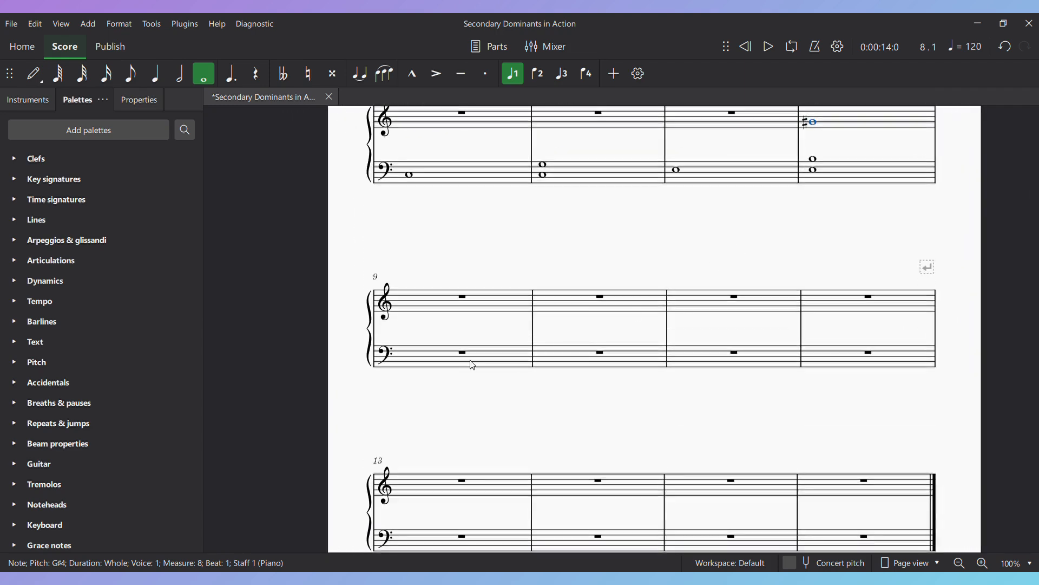
click(464, 355)
key(n)
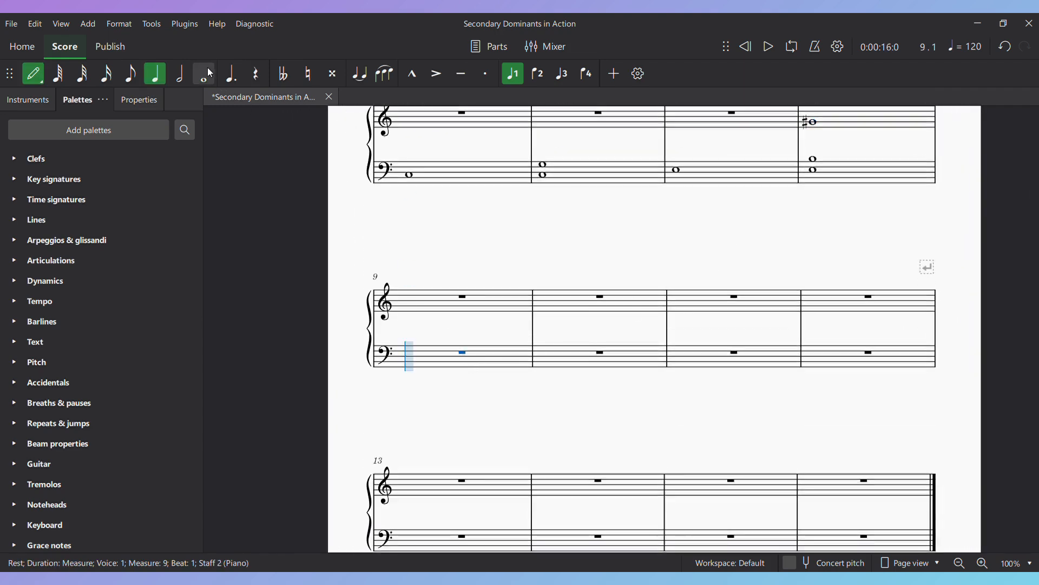
key(Escape)
key(ctrl+v)
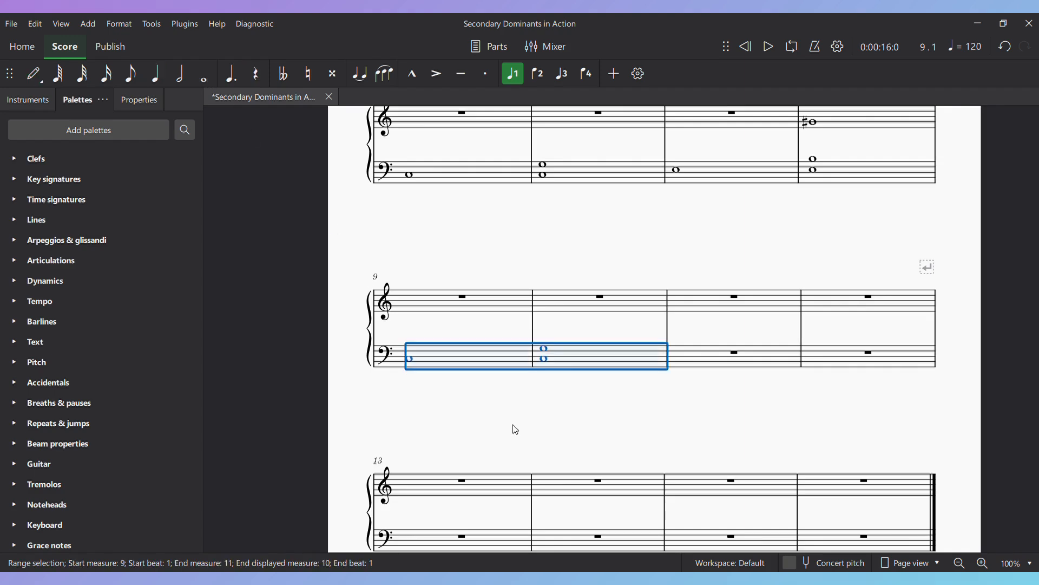
key(alt+shift+Down)
key(alt+shift+Down)
Paste the copied notes into bass measures 11 and 12 and lower them five semitones to G2 and G2–D3.
click(738, 355)
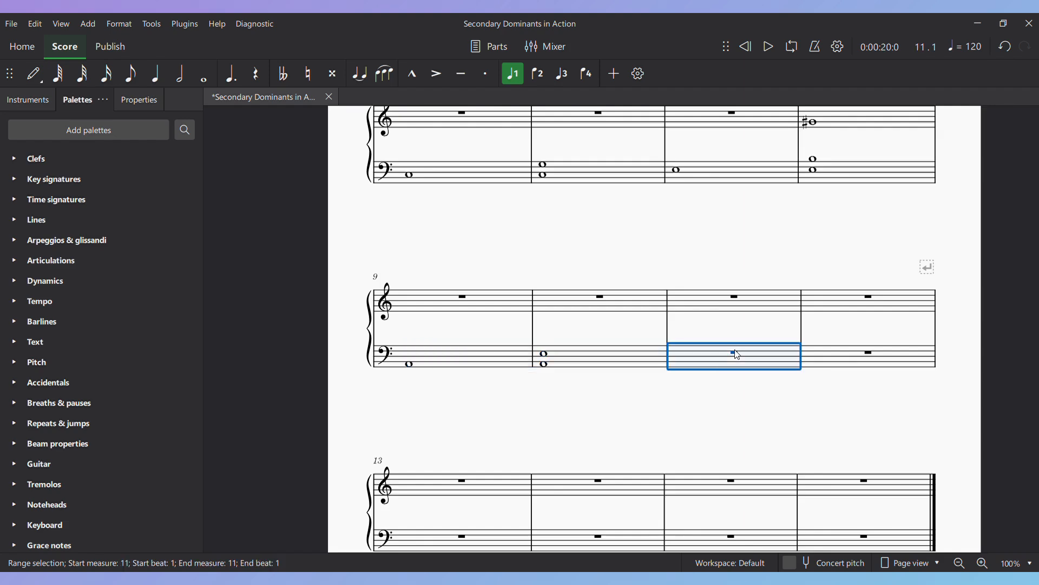
key(ctrl+v)
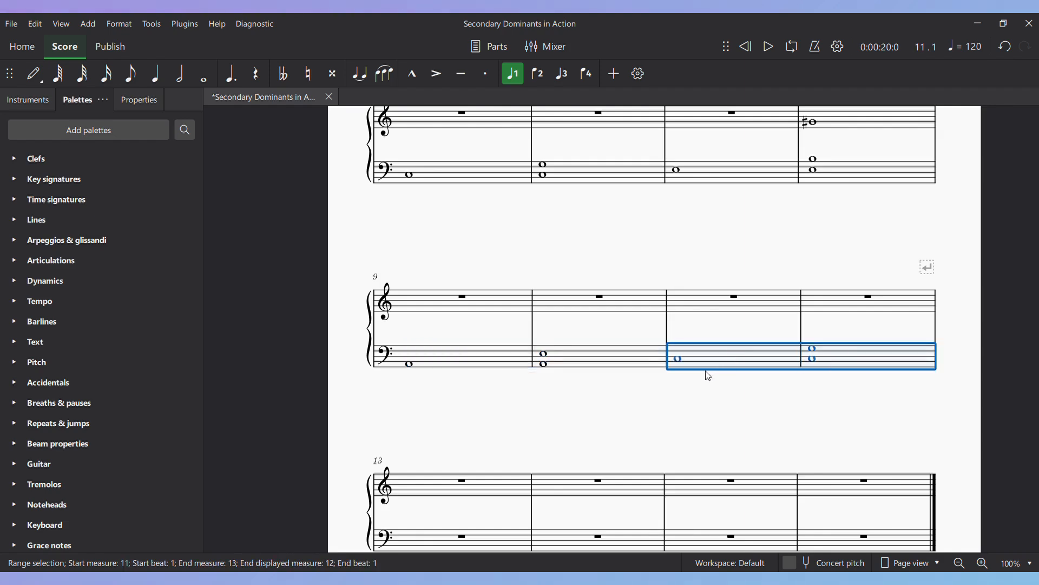
key(Down)
key(Down)
key(Down)
key(Down)
key(Down)
Paste the copied C3 and C3–G3 bass pattern into measures 13–14 and again into measures 15–16.
scroll(704, 314, down, 3)
click(469, 358)
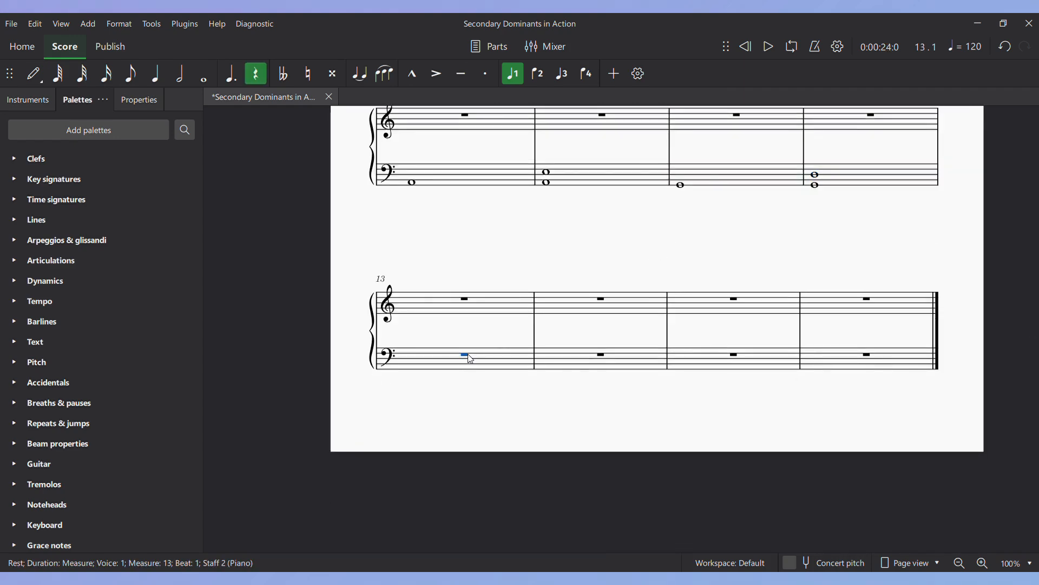
key(ctrl+v)
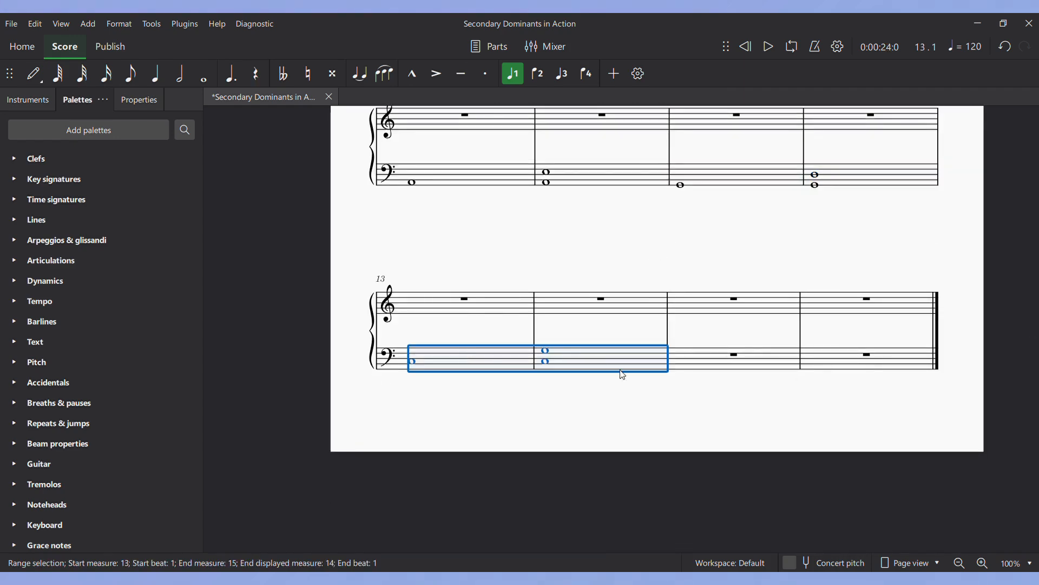
click(735, 363)
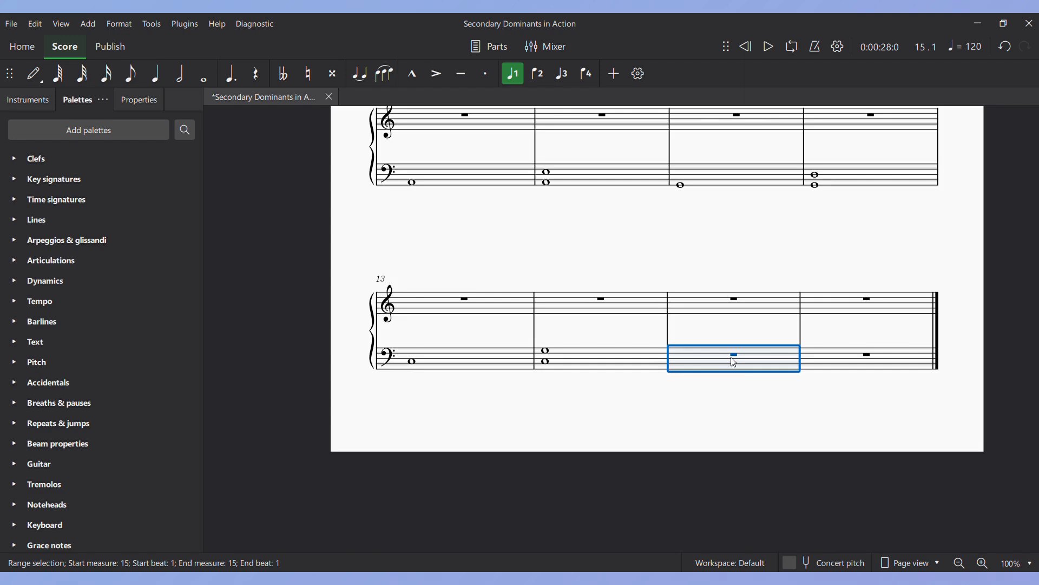
key(ctrl+v)
key(Escape)
scroll(677, 258, up, 3)
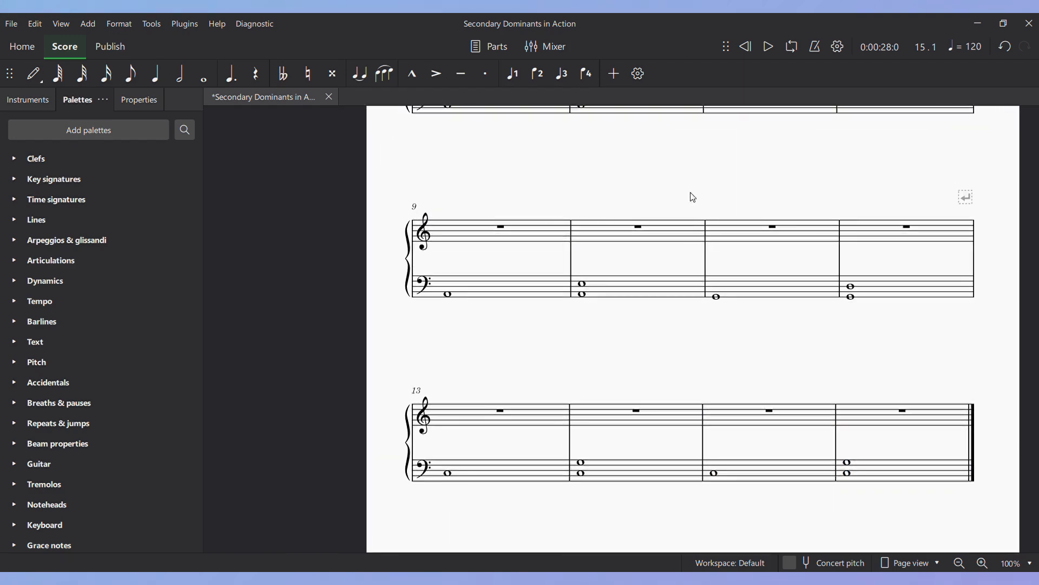
Enter a half-note C4 followed by quarter notes D4 and E4 in treble measure 1.
scroll(693, 197, up, 5)
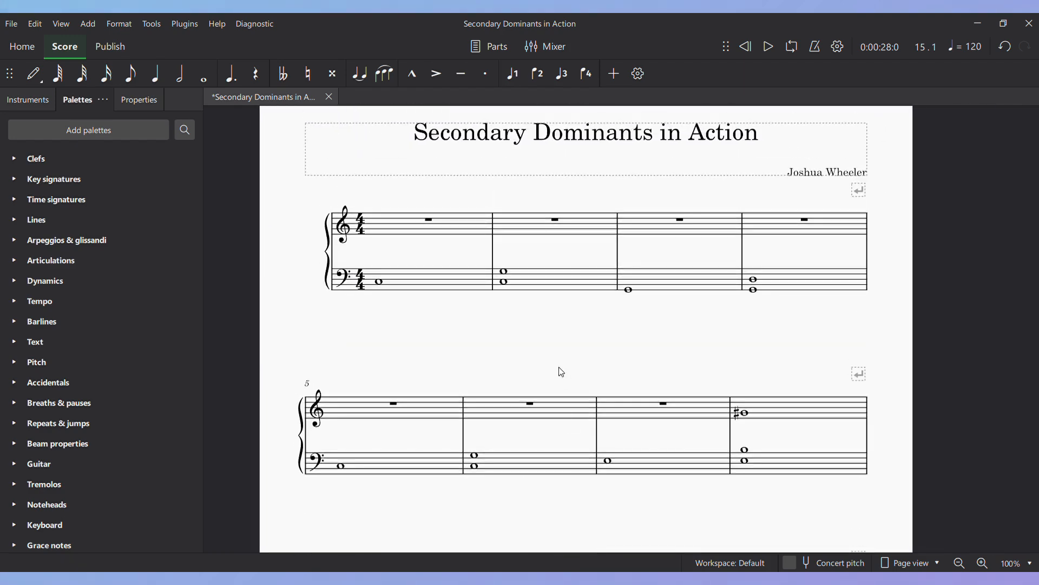
scroll(562, 372, up, 2)
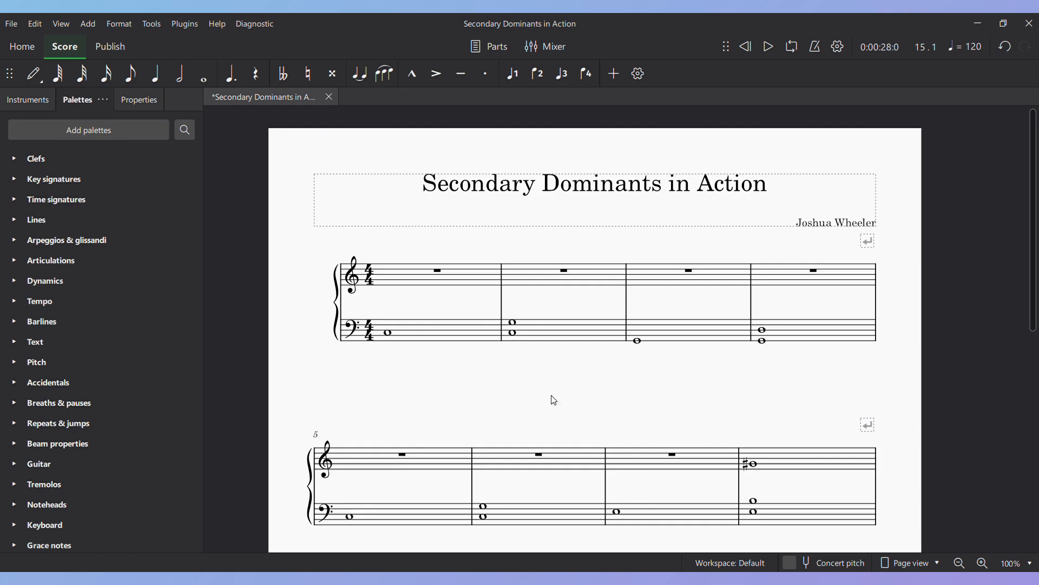
click(437, 272)
key(n)
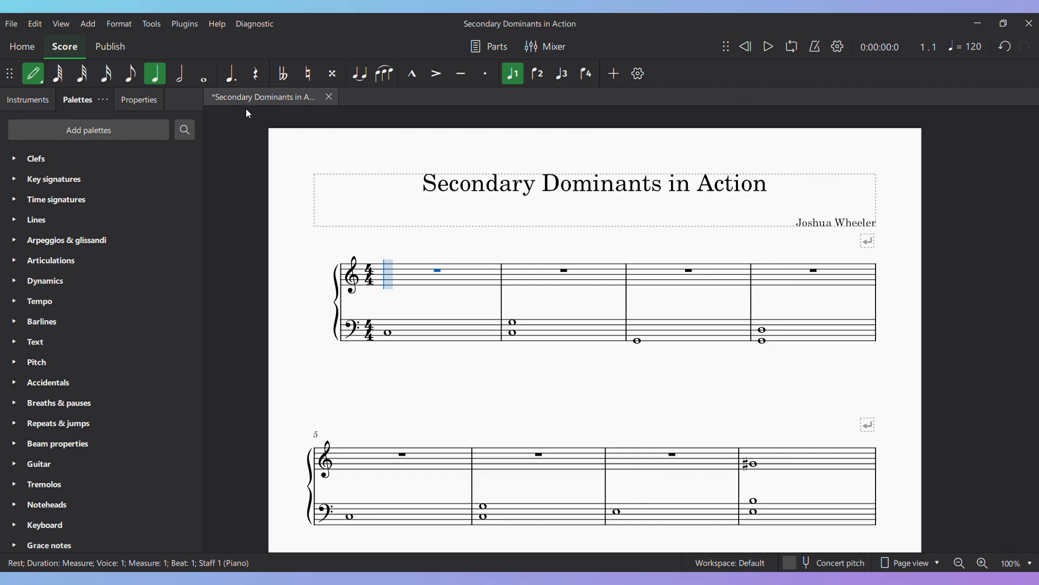
key(Escape)
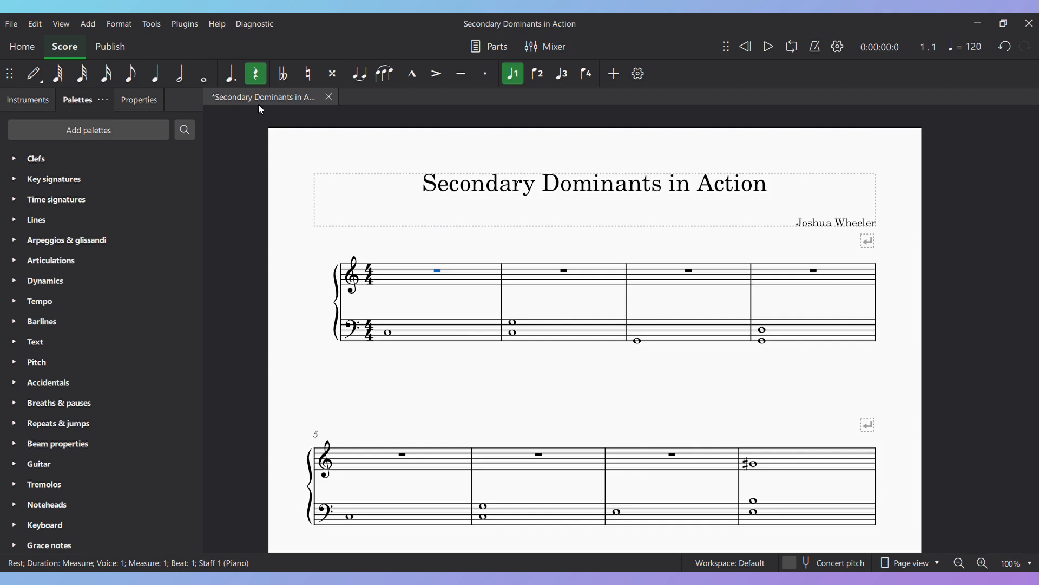
key(n)
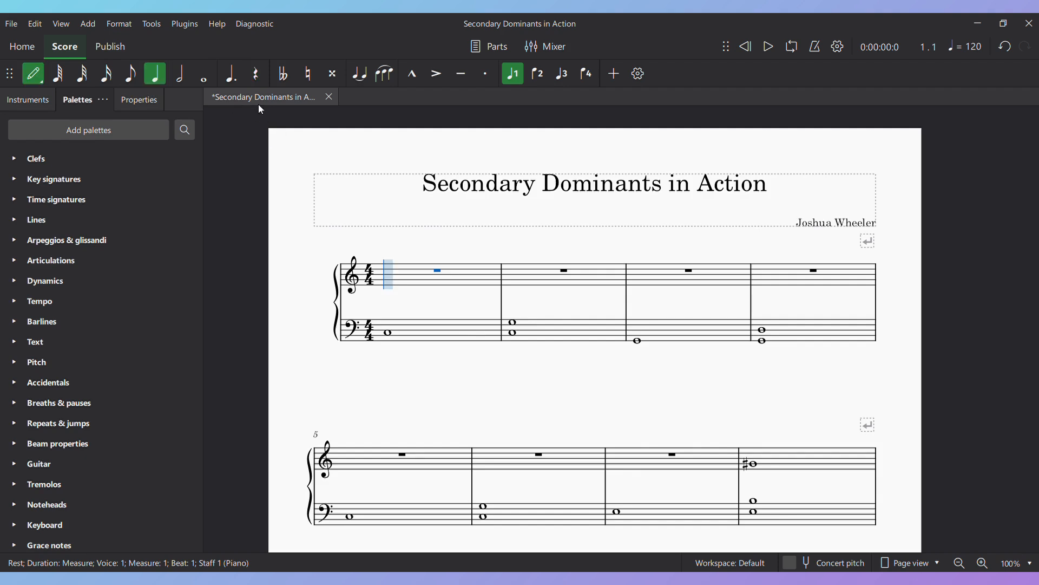
click(182, 77)
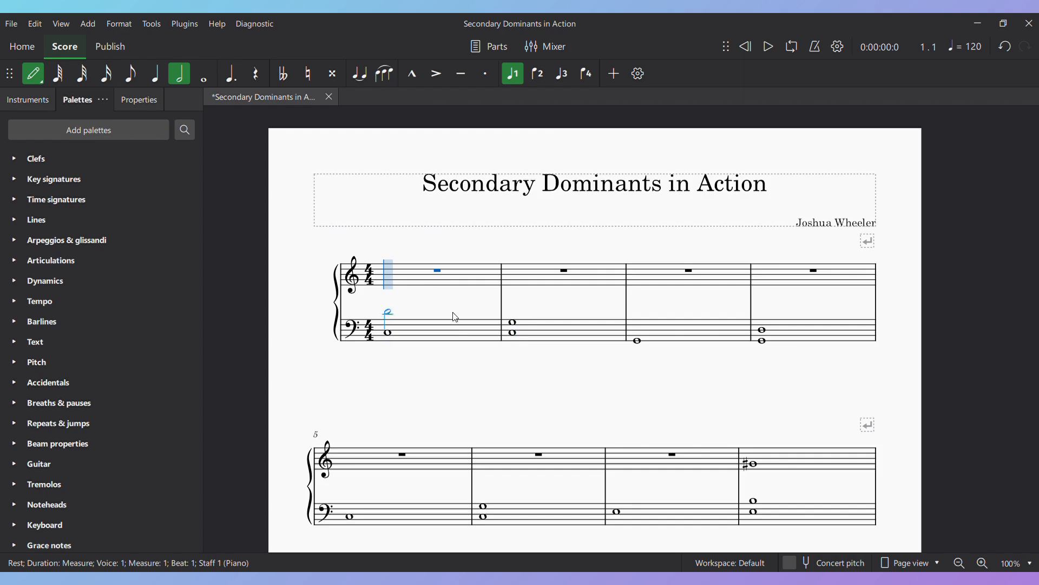
click(415, 297)
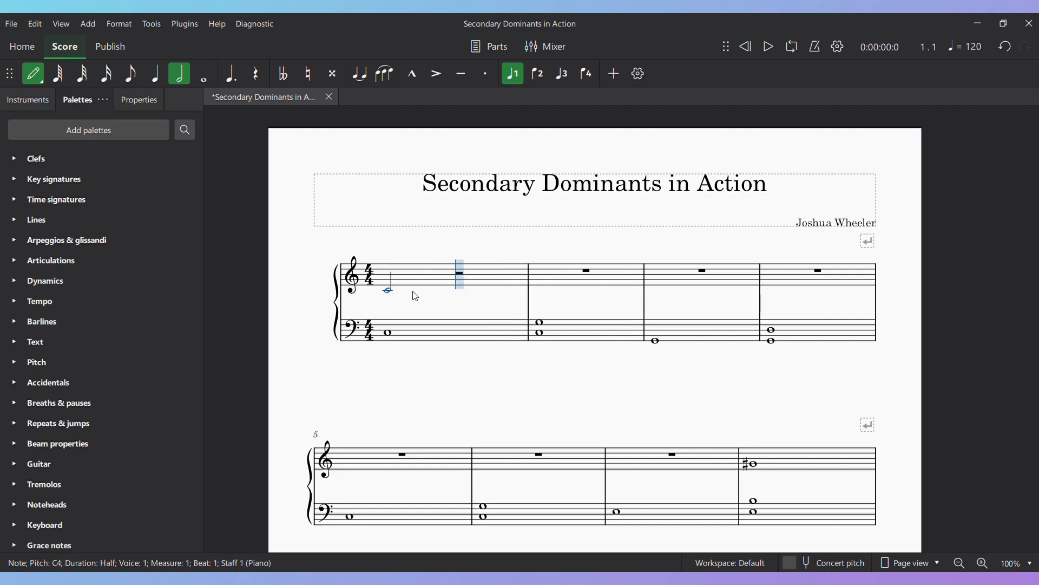
click(162, 79)
key(d)
key(e)
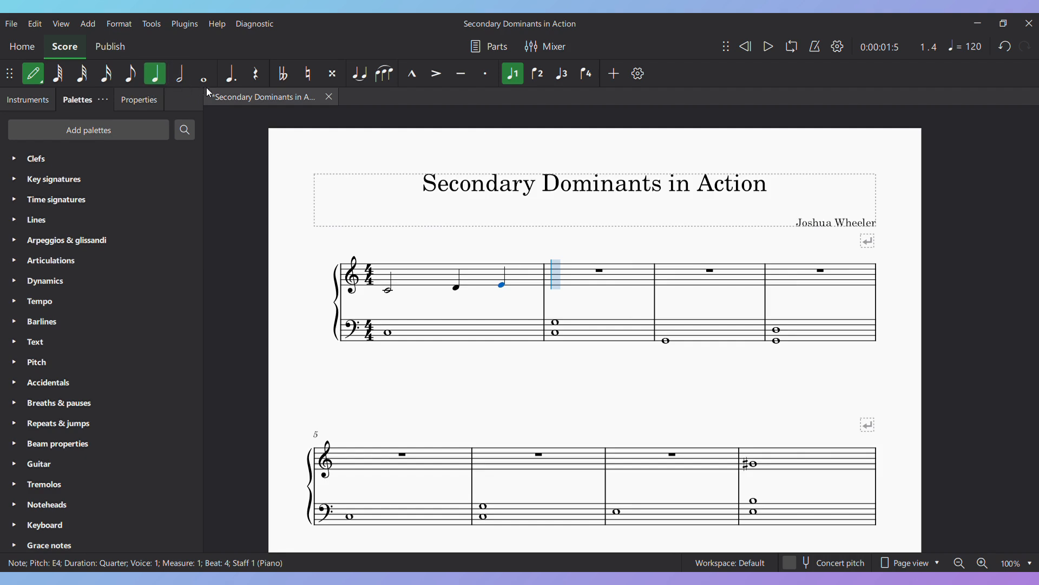
Enter half notes E4 and G4 in treble measure 2.
click(188, 81)
key(e)
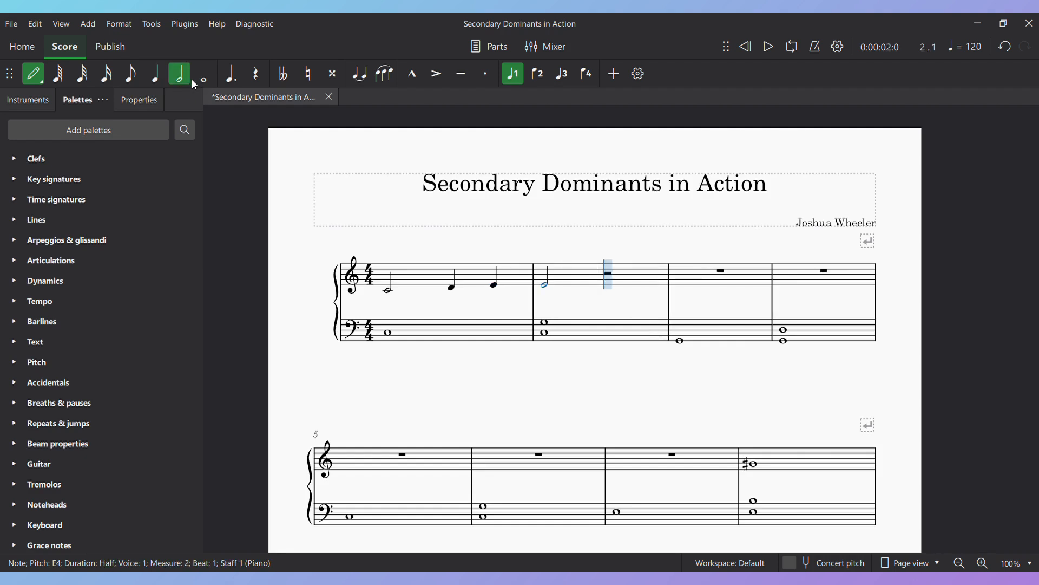
key(g)
key(Escape)
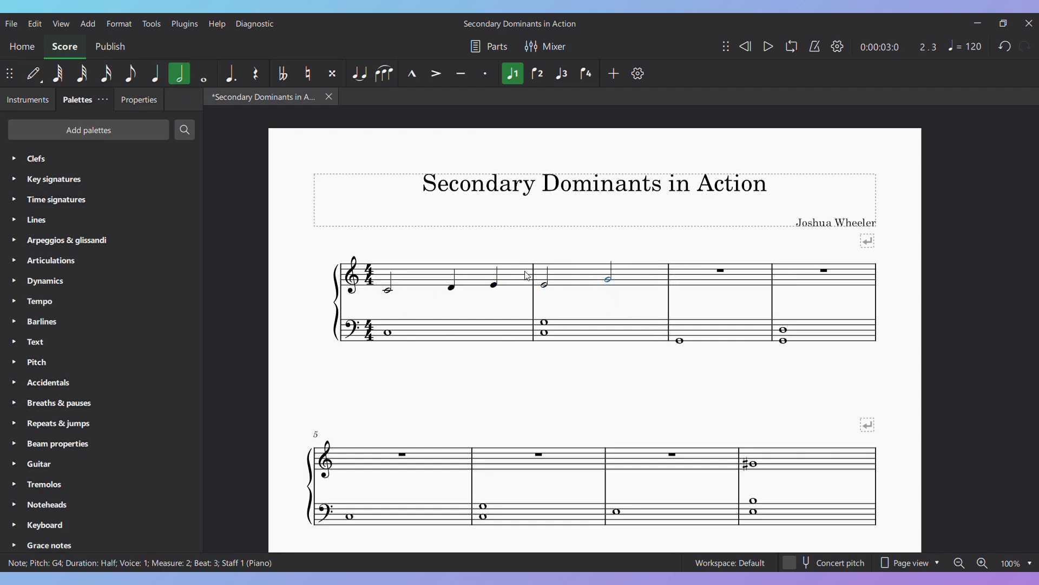
Play back the first two measures from the opening treble note and stop playback.
click(390, 292)
key(space)
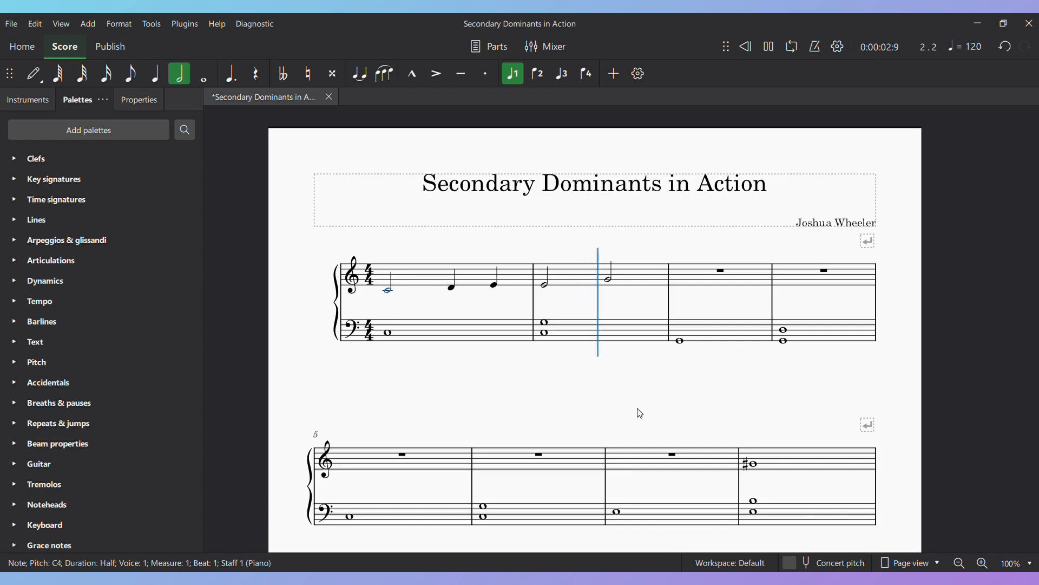
key(space)
click(722, 272)
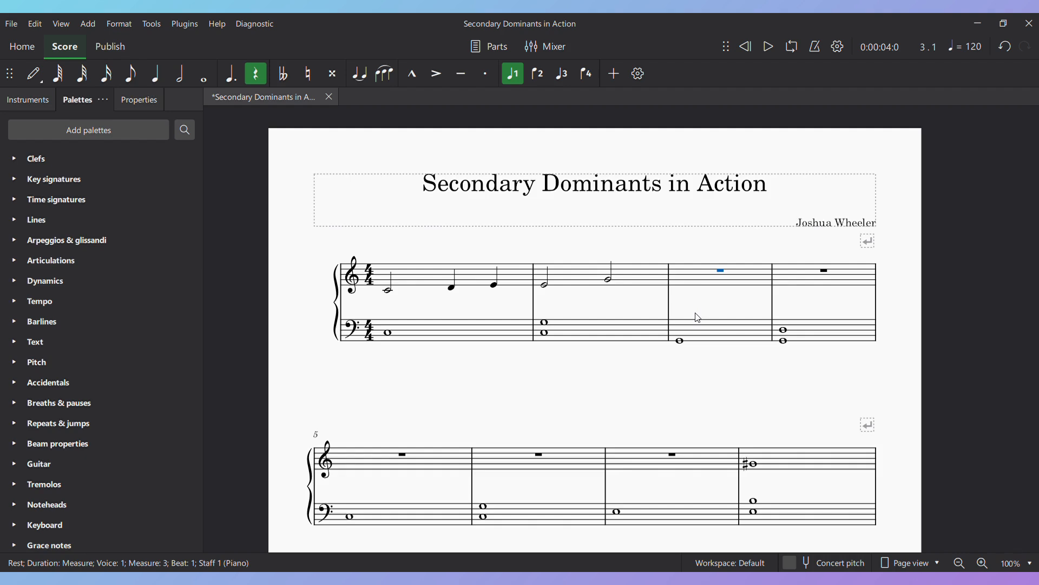
Raise all treble notes in measures 1 and 2 by one octave.
click(391, 290)
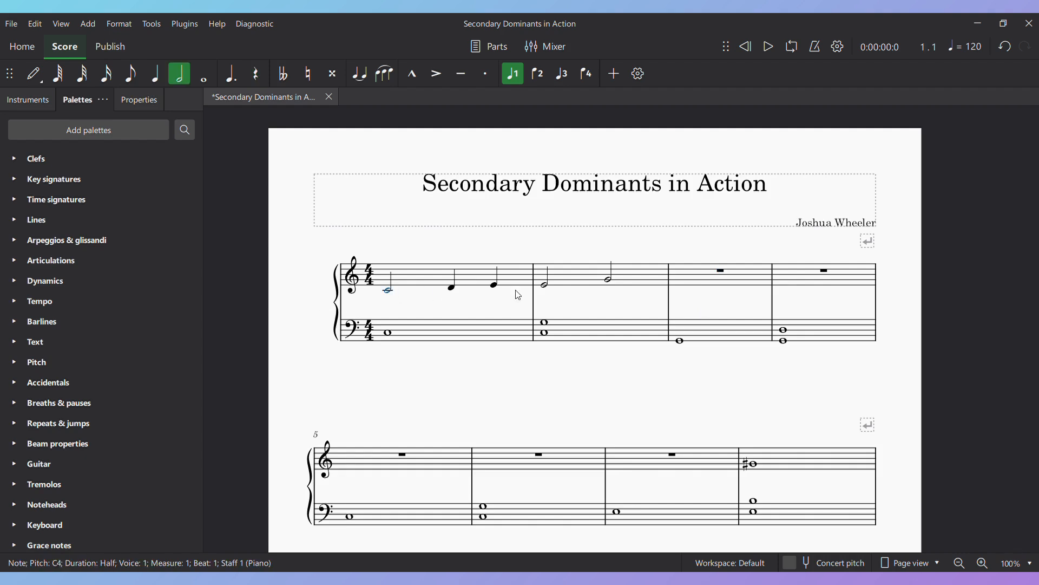
shift+click(609, 279)
key(ctrl+Up)
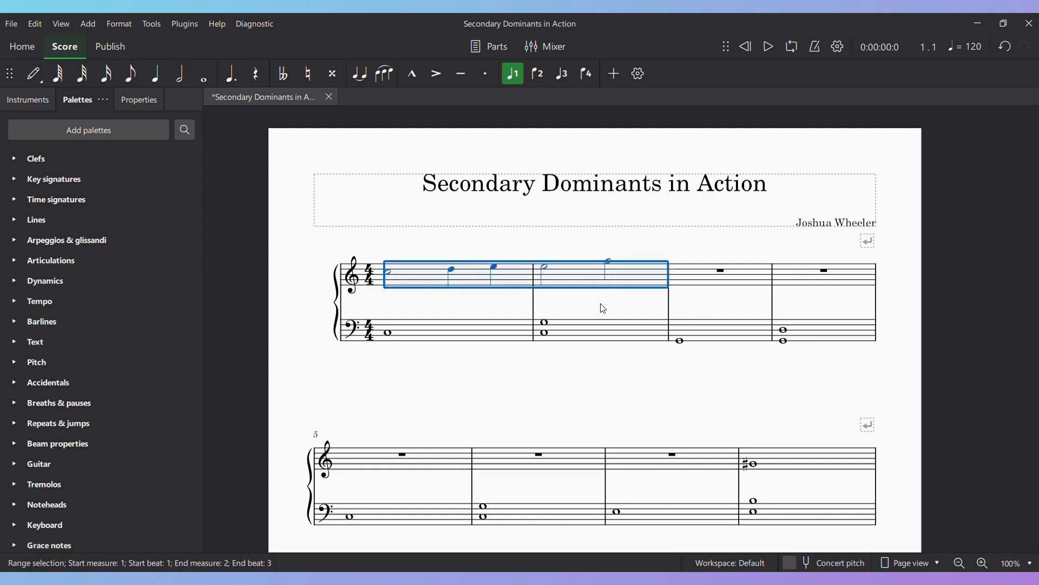
Enter a half-note G5 followed by quarter notes F5 and E5 in treble measure 3.
click(722, 275)
key(n)
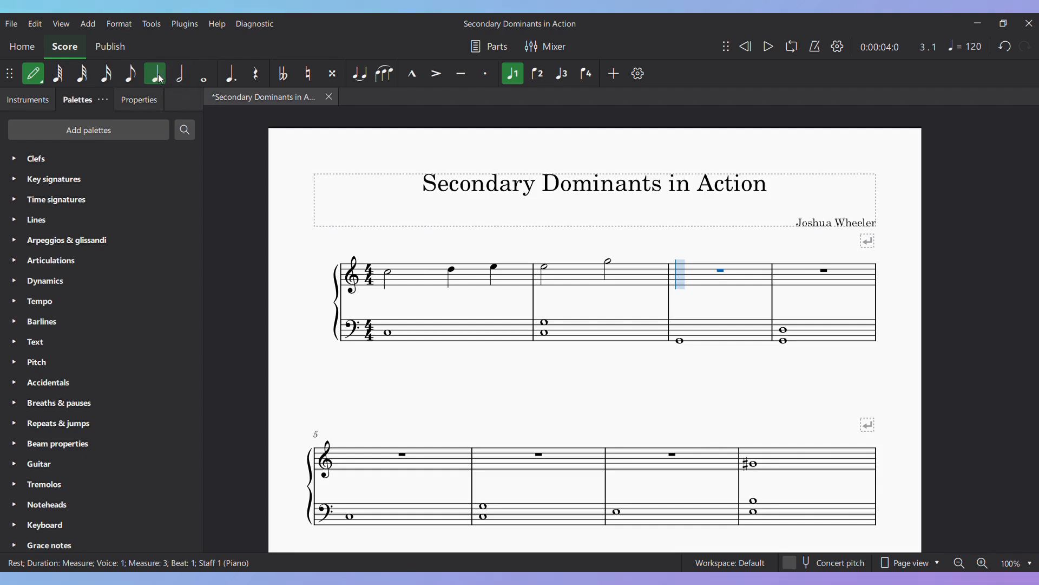
click(188, 82)
key(g)
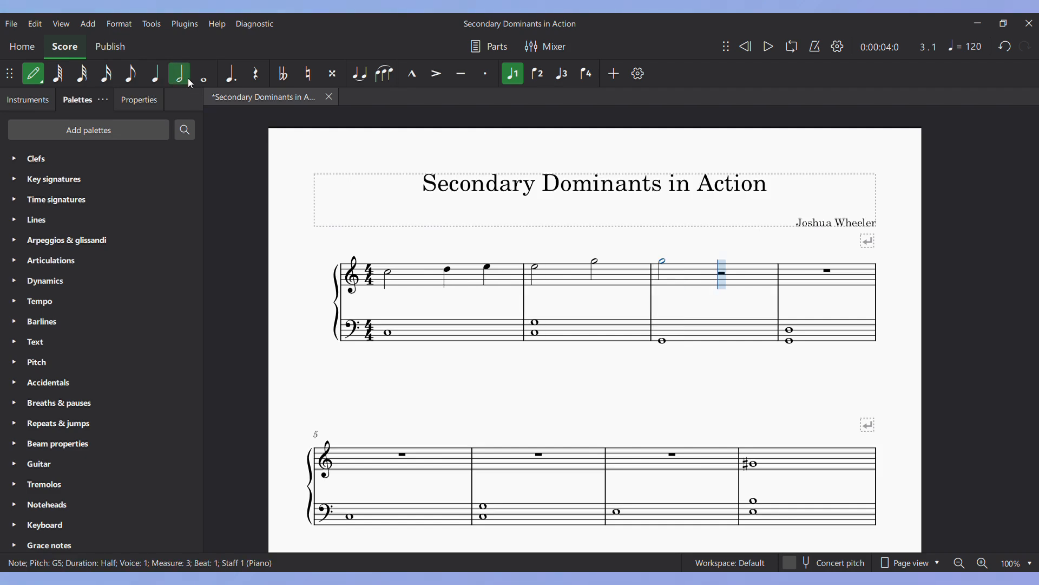
key(5)
key(f)
key(e)
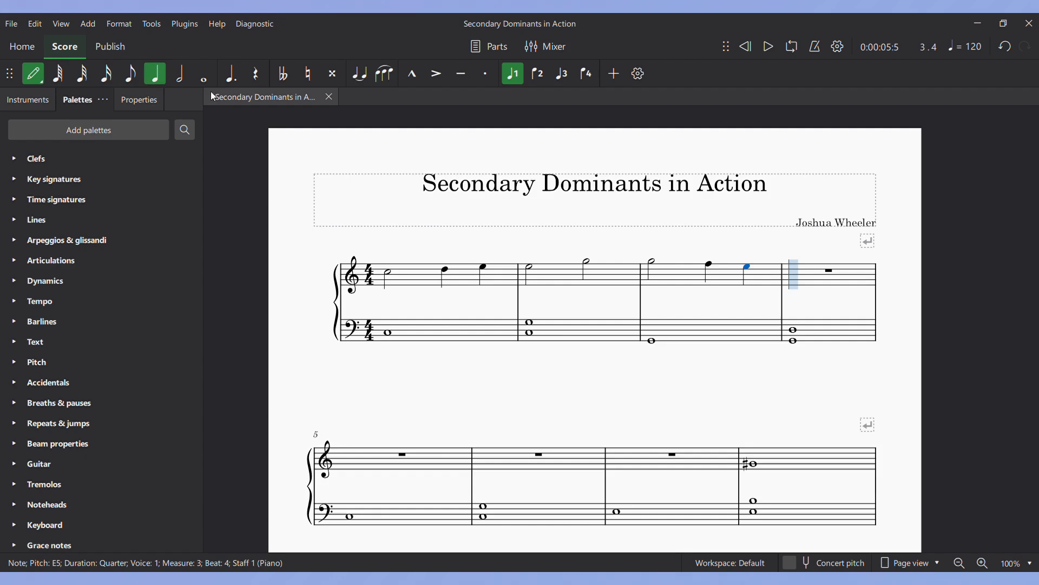
Enter a half-note D5 on beat 1 of treble measure 4.
click(184, 79)
key(d)
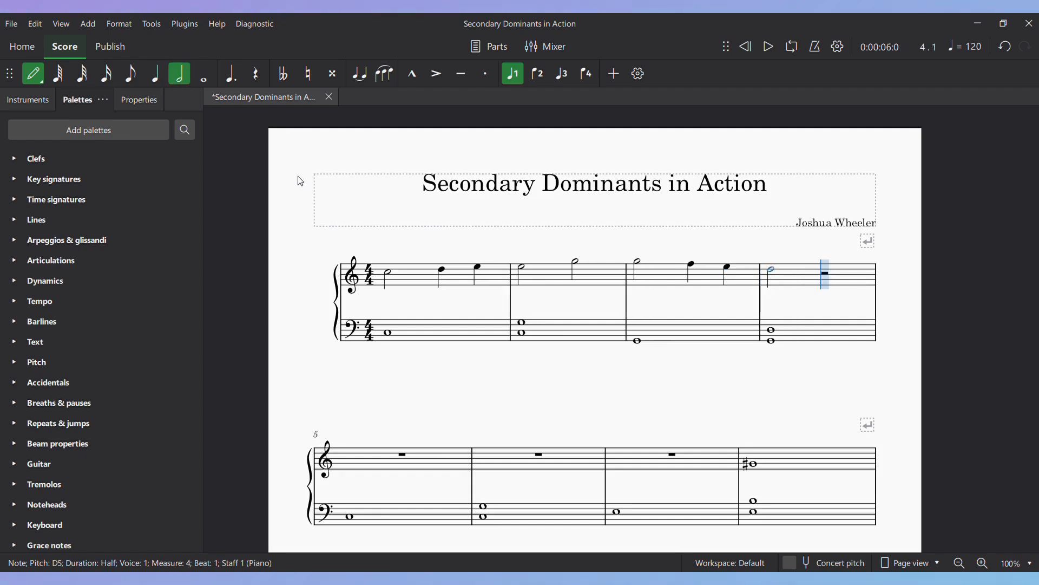
key(Escape)
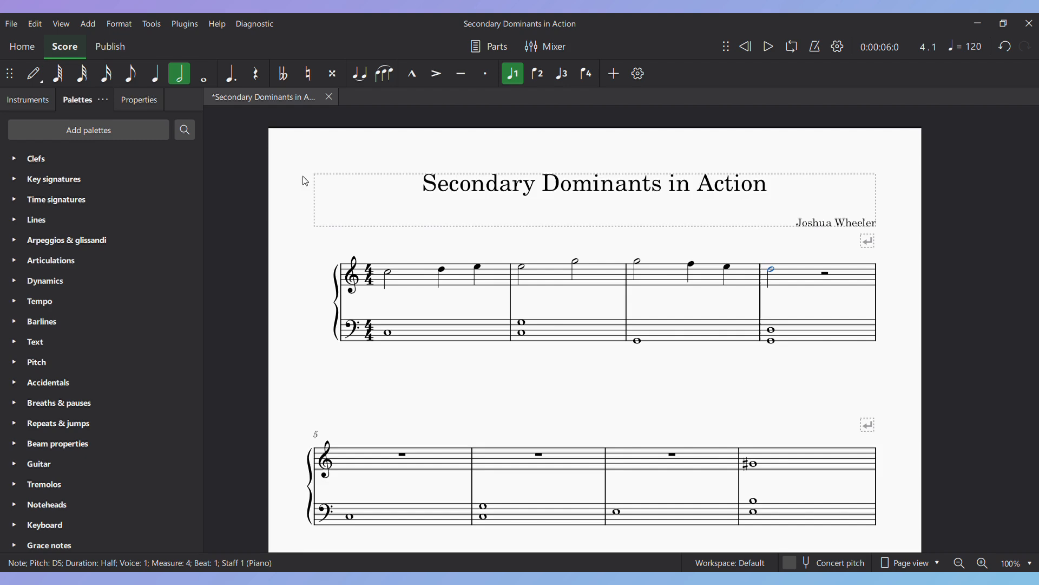
Try deleting the half-note G5 at the start of treble measure 3, and undo the deletion.
click(639, 262)
key(Delete)
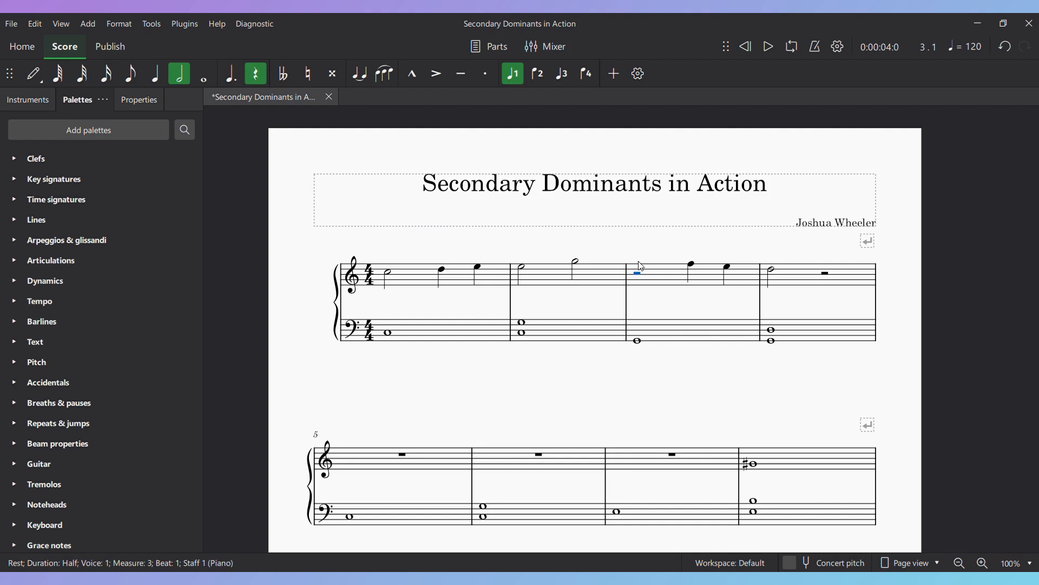
key(ctrl+z)
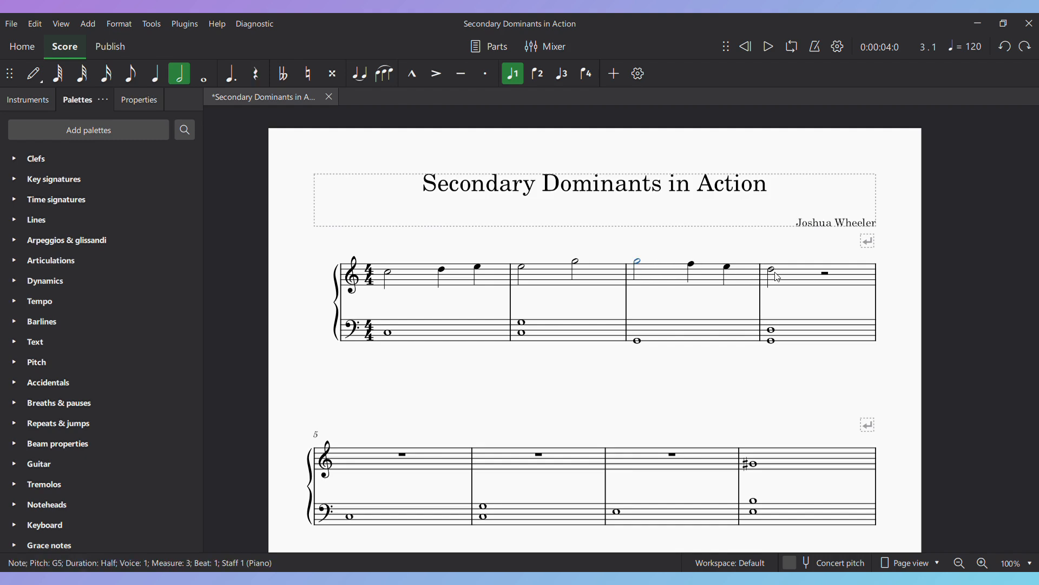
Replace the half rest on beat 3 of treble measure 4 with a half-note F5.
click(827, 276)
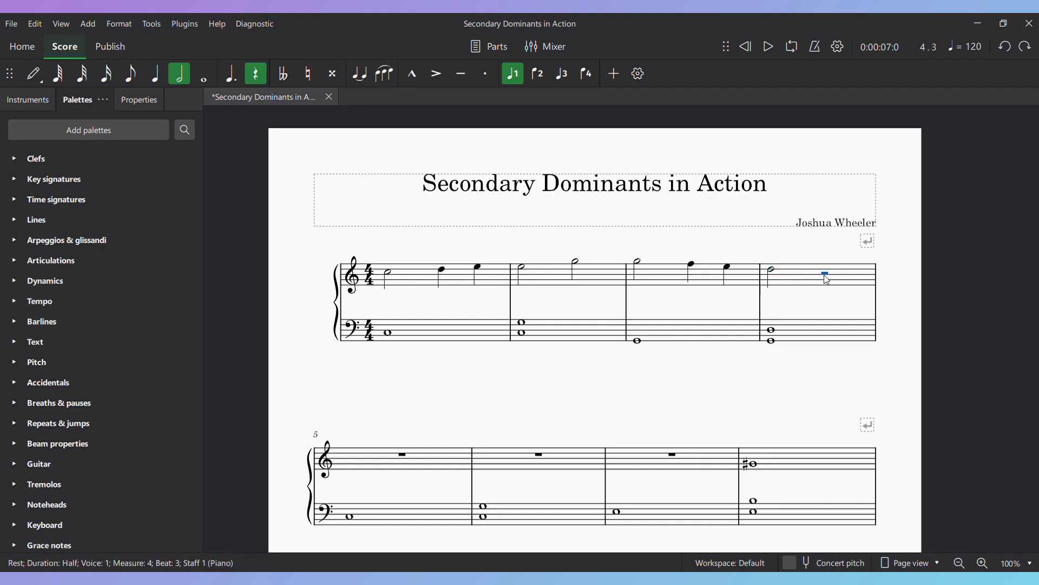
key(f)
key(Escape)
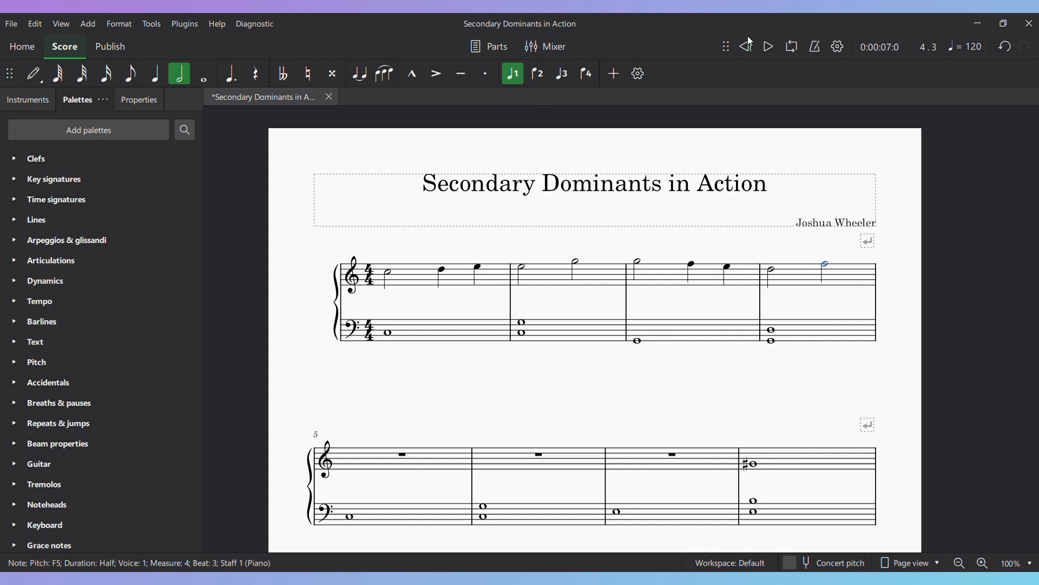
Play back the end of measure 4, stop playback and clear the note selection.
key(space)
key(space)
key(Escape)
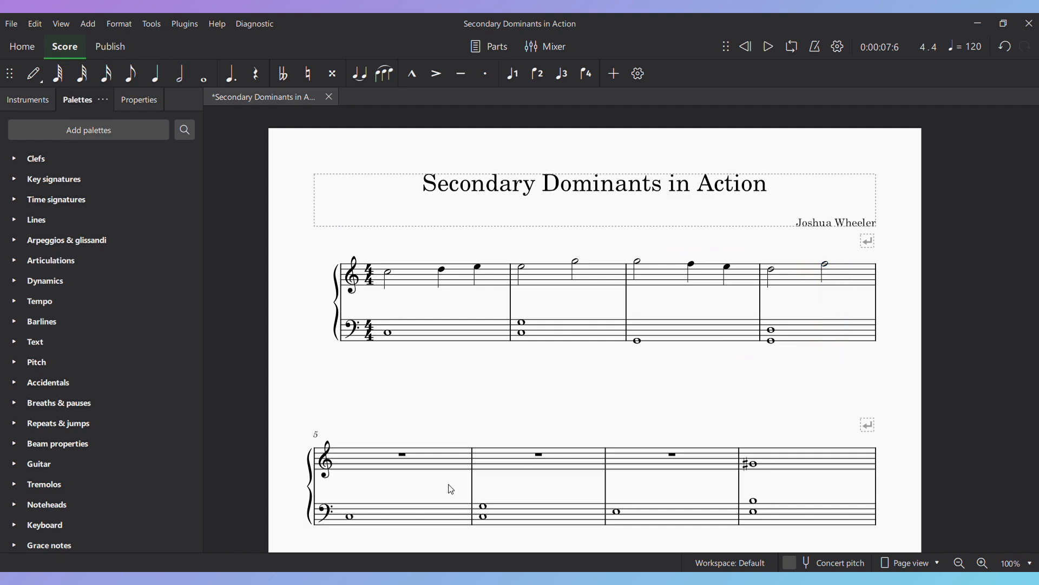
Enter a half-note E5 followed by quarter notes D5 and C5 in treble measure 5.
click(403, 456)
key(n)
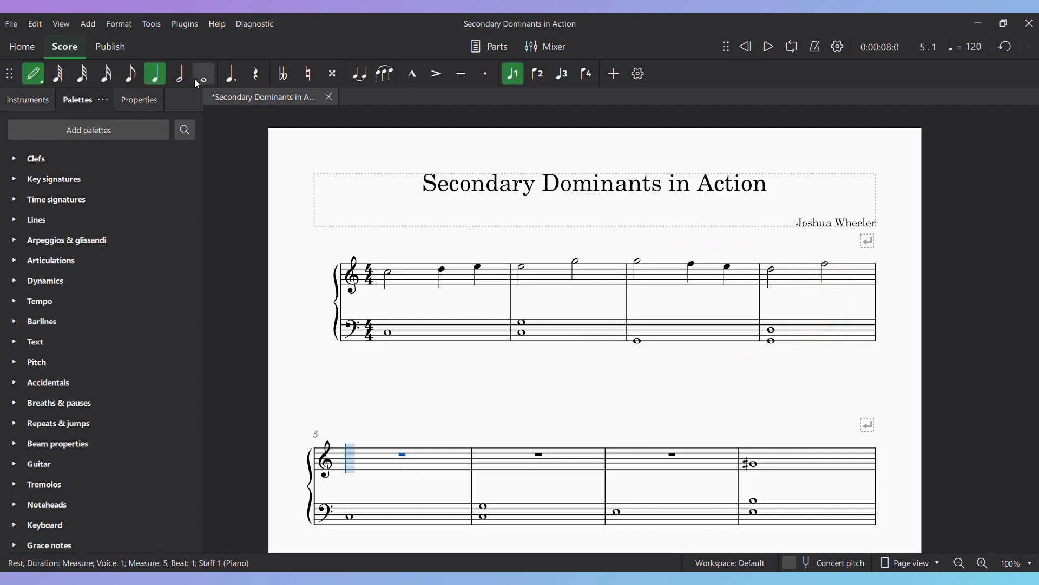
click(179, 75)
key(e)
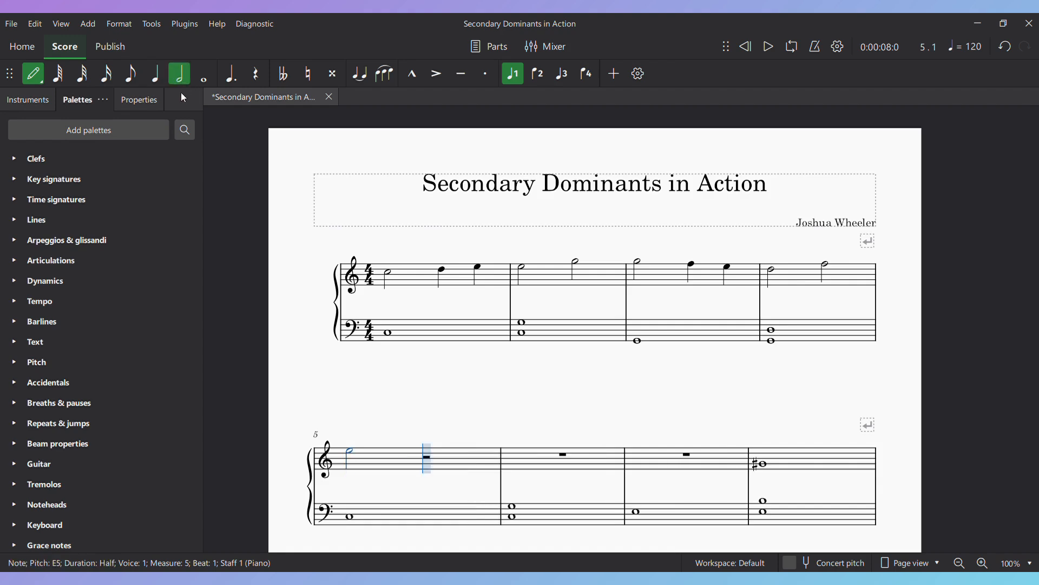
click(156, 77)
key(d)
key(c)
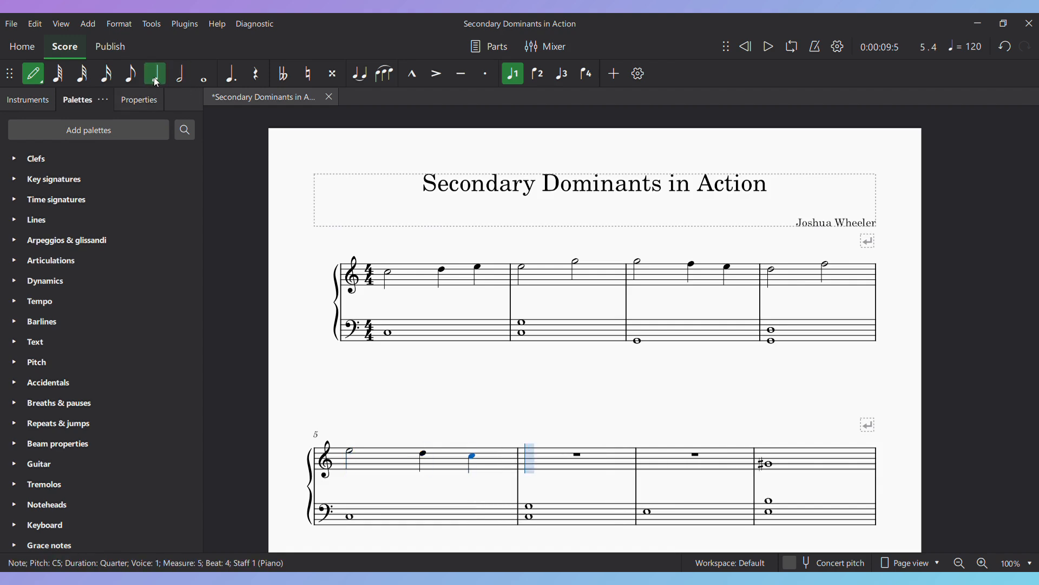
Enter half notes C5 and E5 in treble measure 6.
click(189, 78)
key(c)
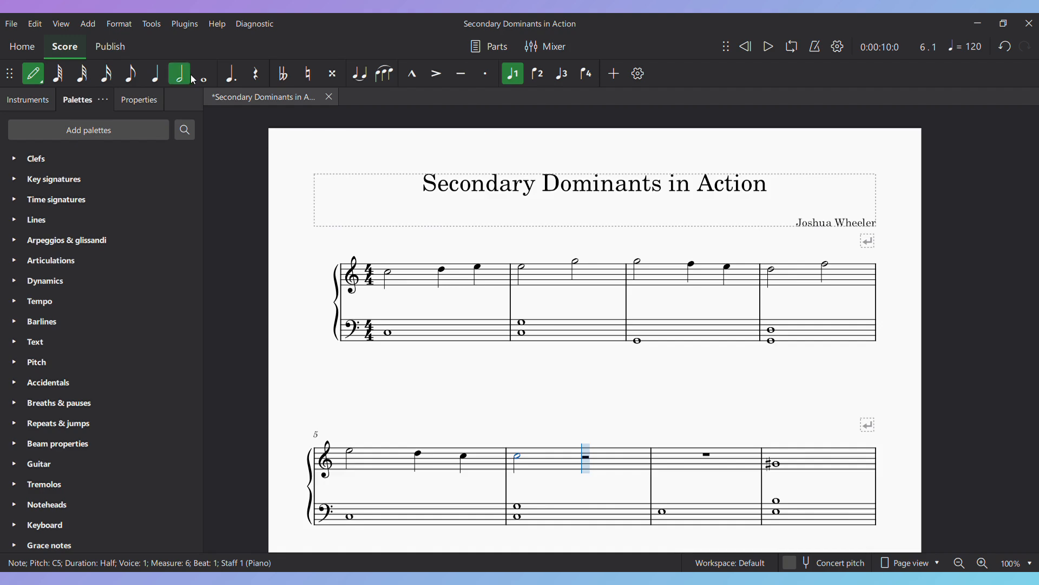
key(e)
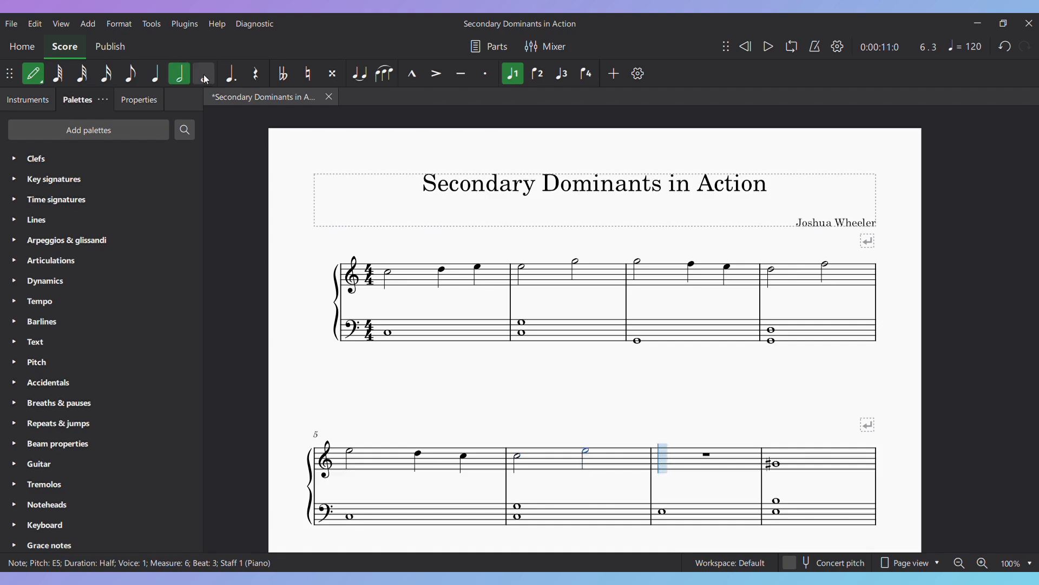
key(Escape)
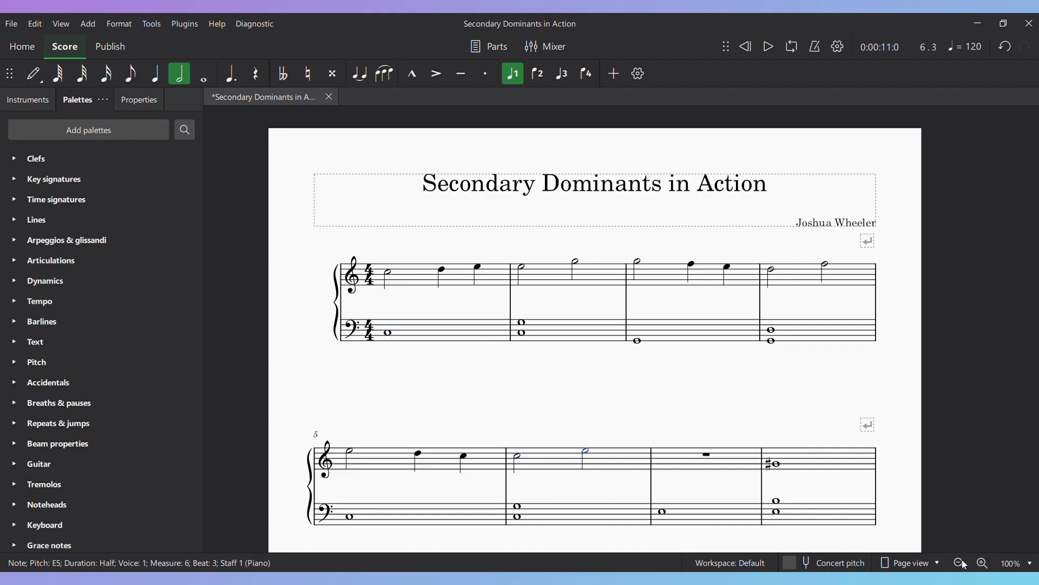
Enter a half-note E5 followed by quarter notes E5 and F5 in treble measure 7.
scroll(699, 432, down, 3)
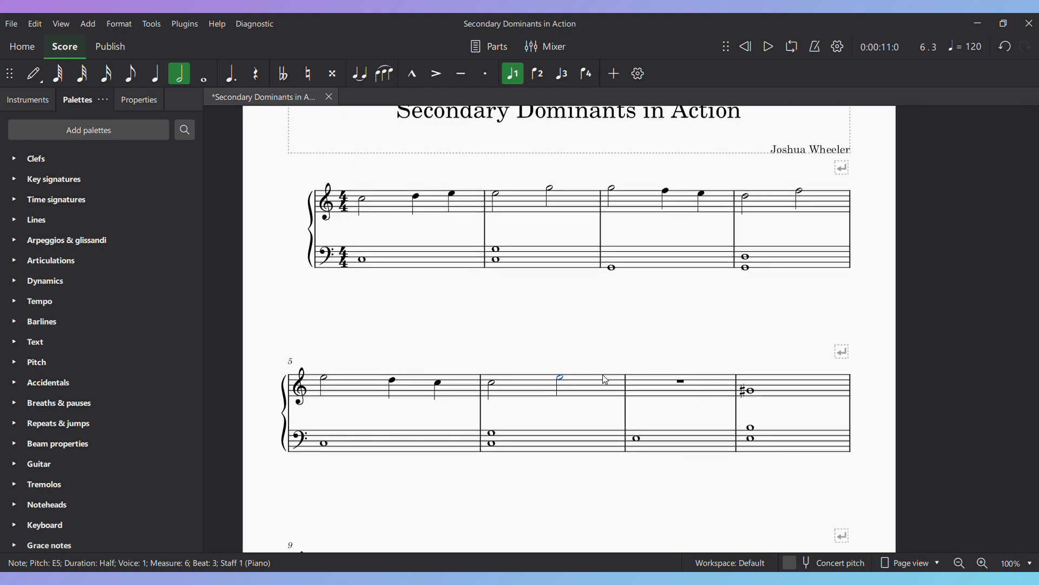
click(684, 387)
key(n)
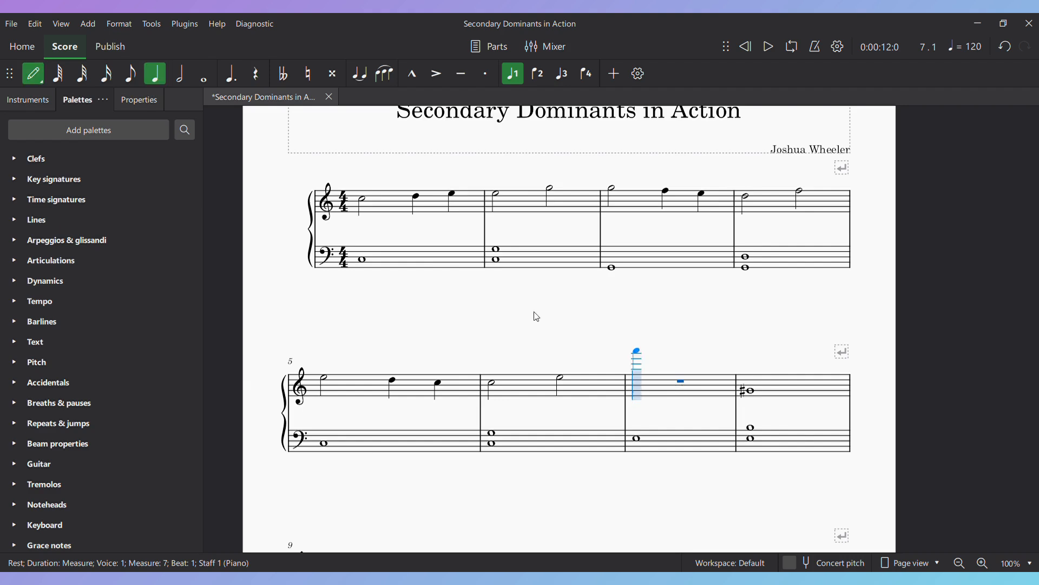
click(178, 78)
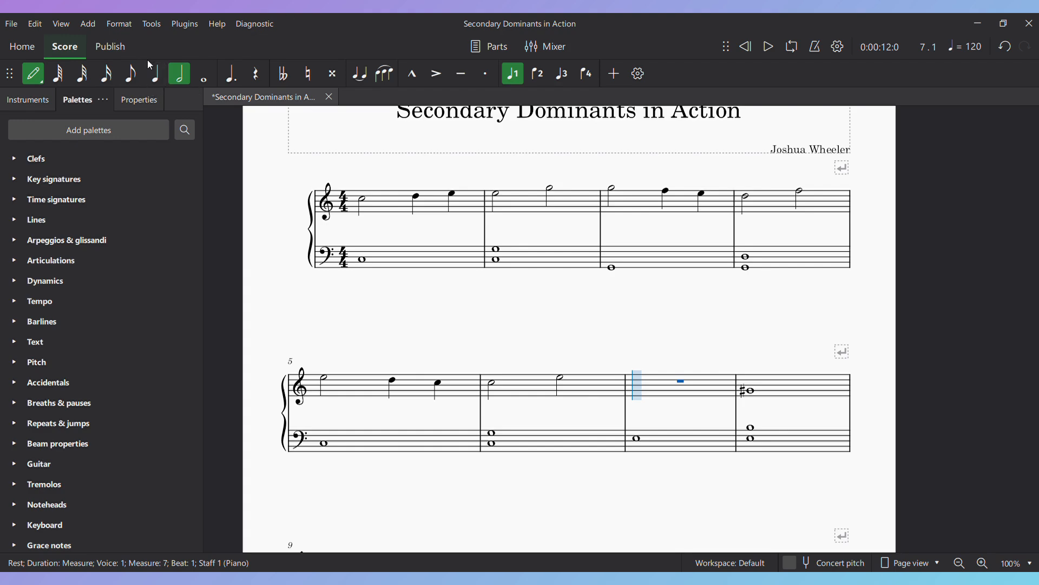
key(e)
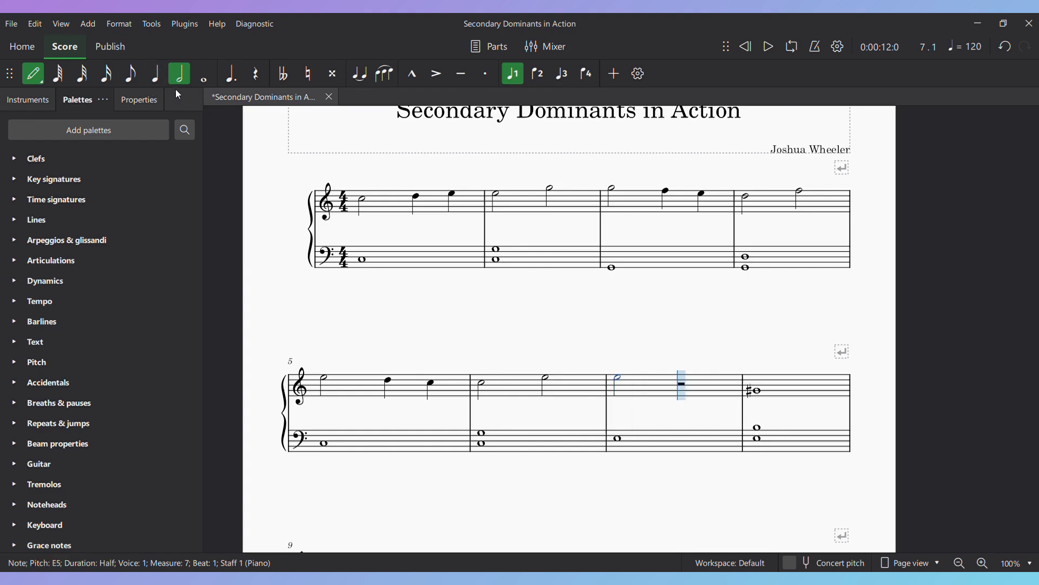
click(158, 80)
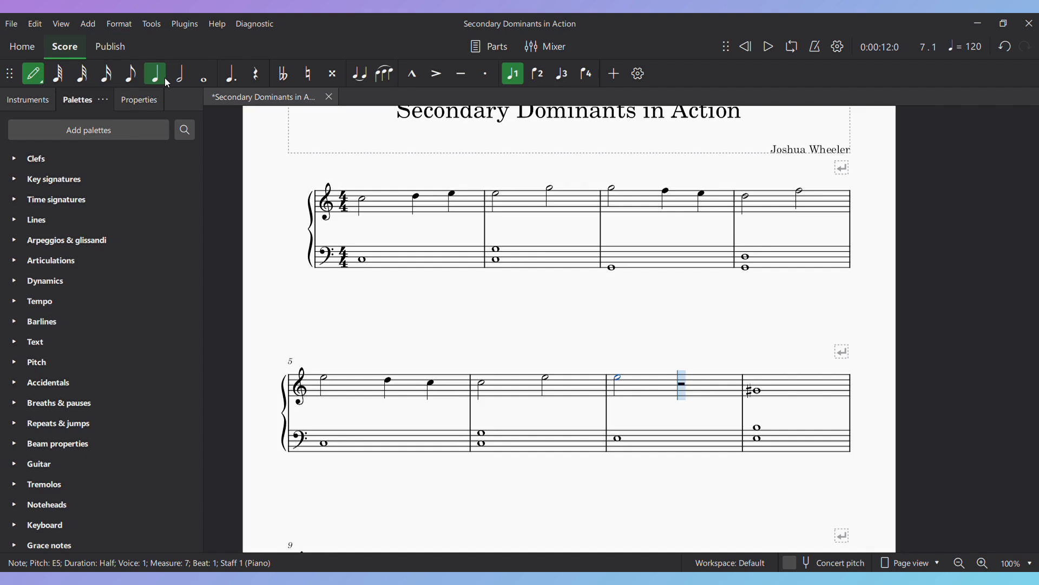
key(e)
key(f)
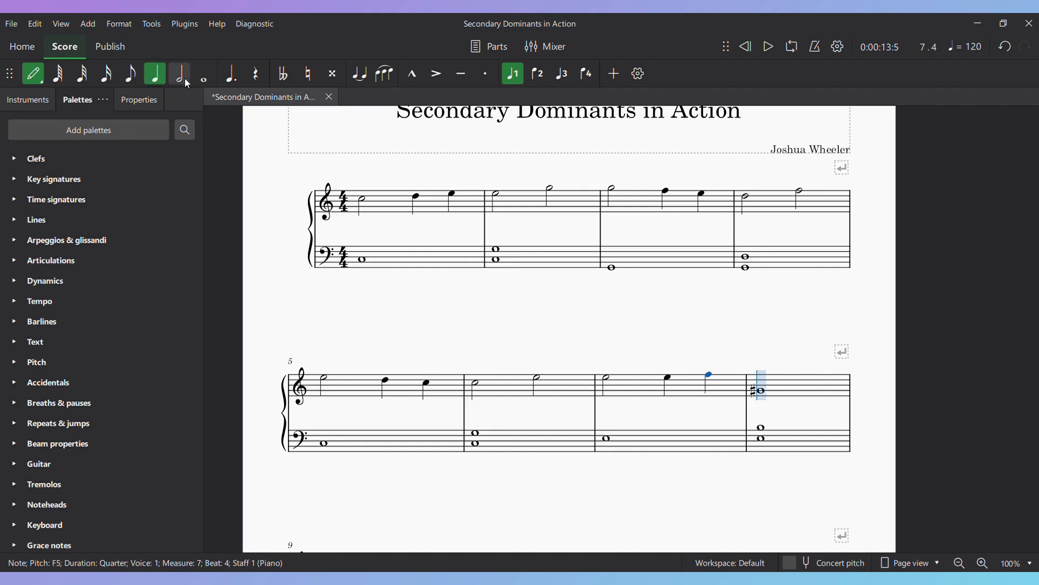
Replace the whole note in treble measure 8 with half notes G♯5 and E5, and end note input.
click(181, 76)
key(g)
key(Up)
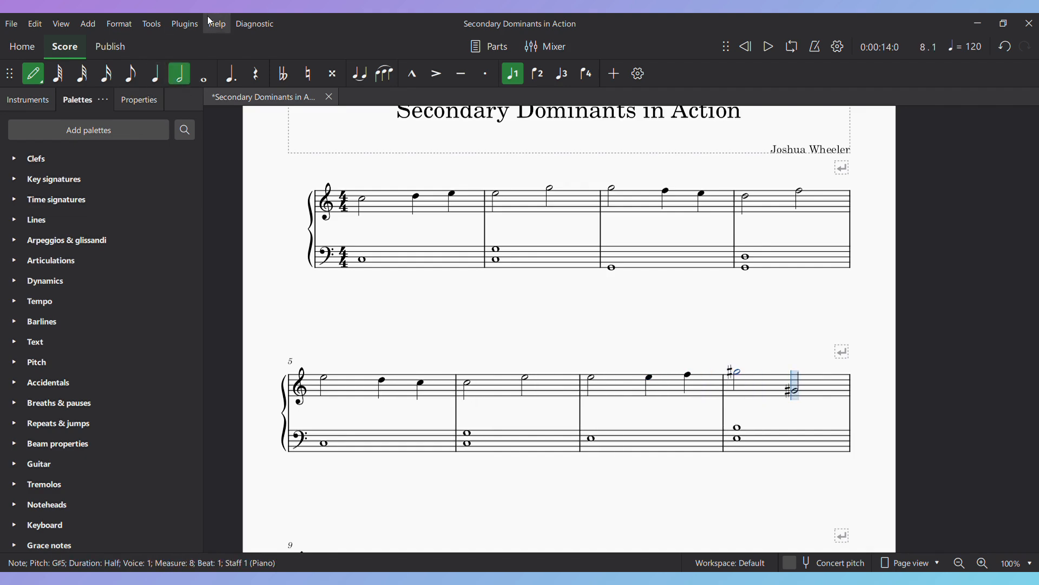
key(e)
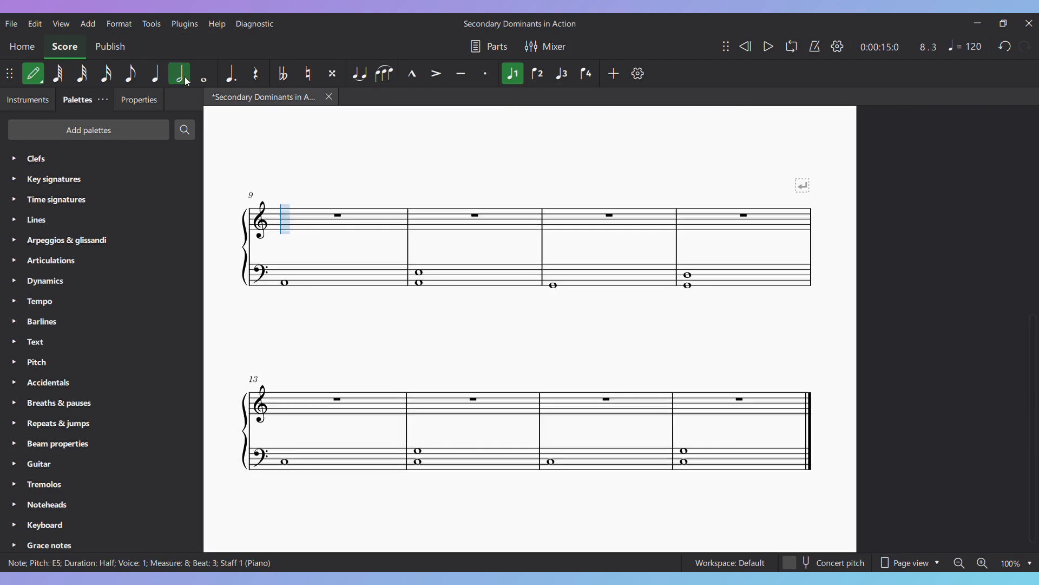
key(Escape)
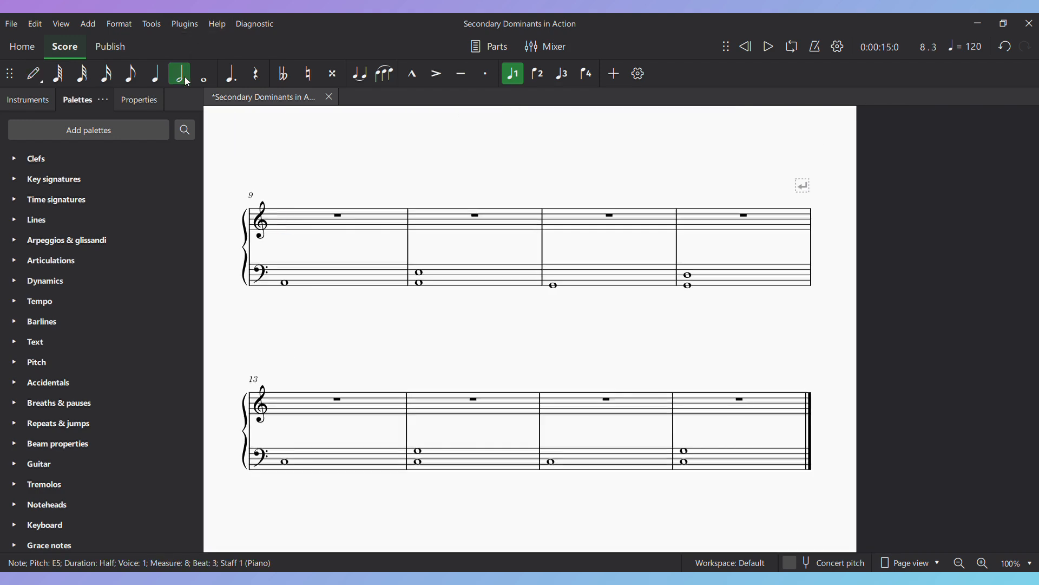
Play back measures 7 and 8 from the first E5 of measure 7, then stop playback.
click(339, 218)
scroll(490, 304, up, 5)
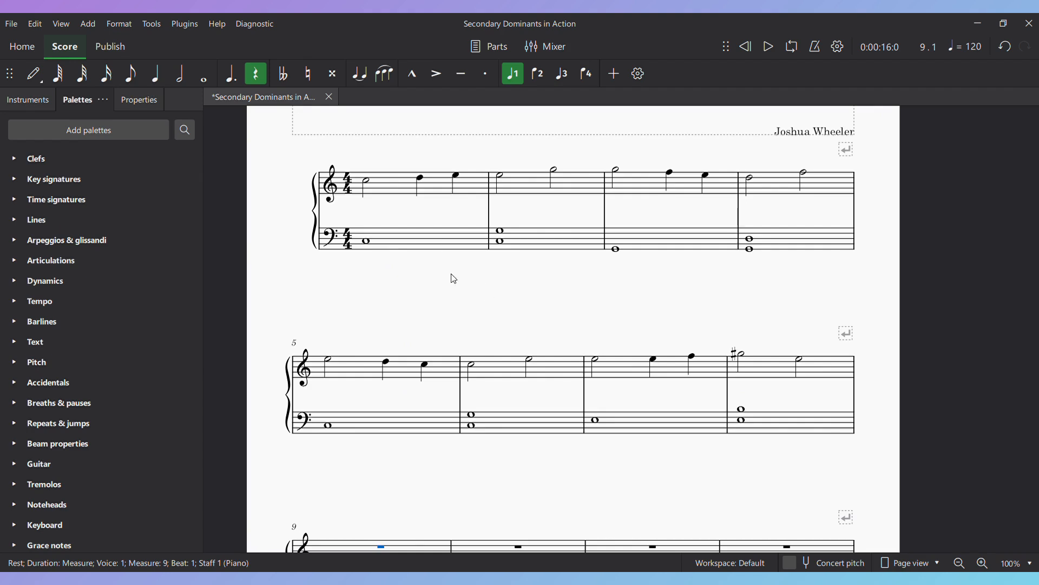
click(603, 366)
click(600, 367)
key(space)
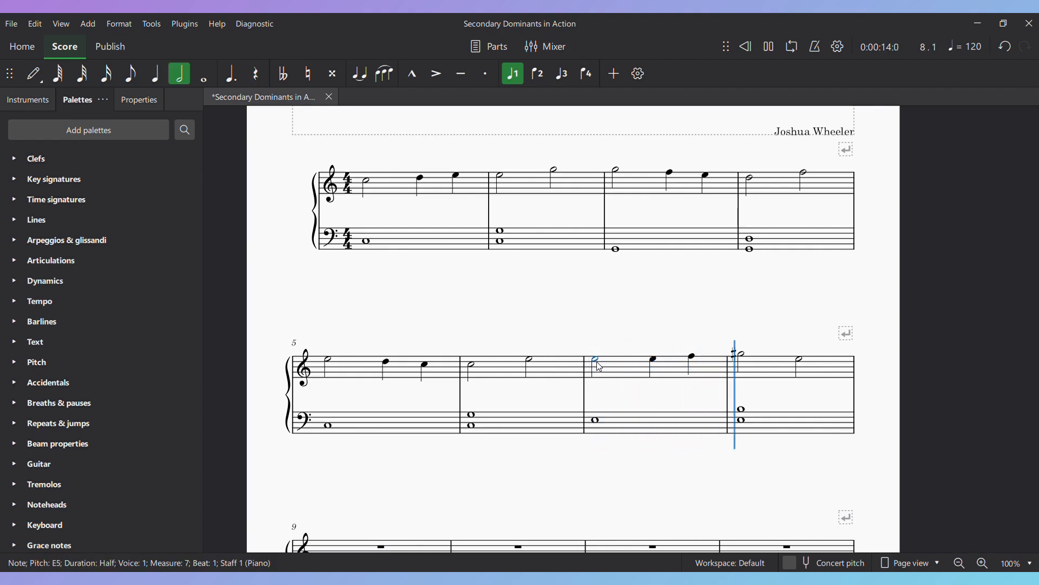
key(space)
scroll(635, 425, down, 3)
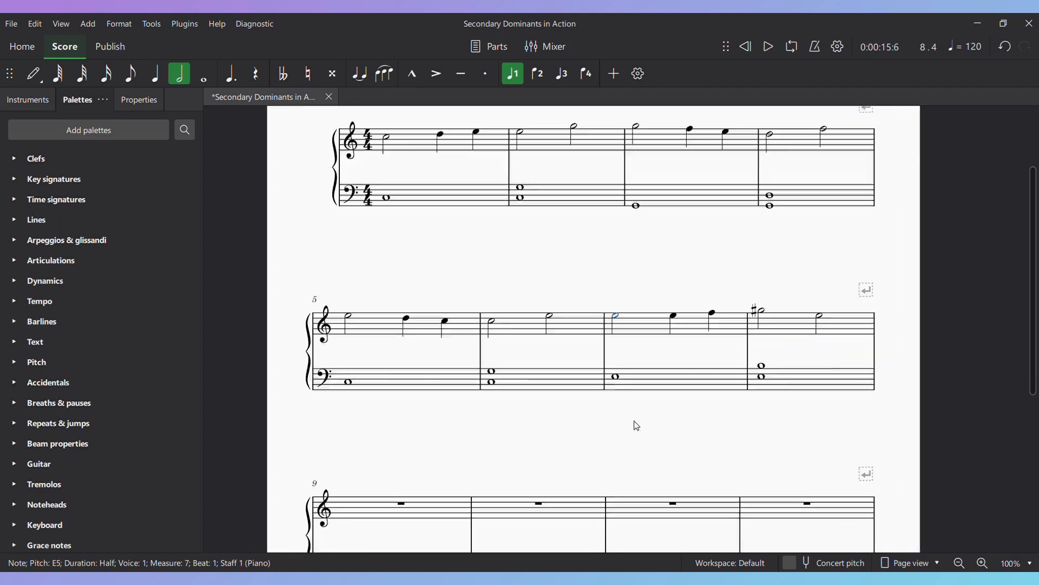
click(481, 371)
key(n)
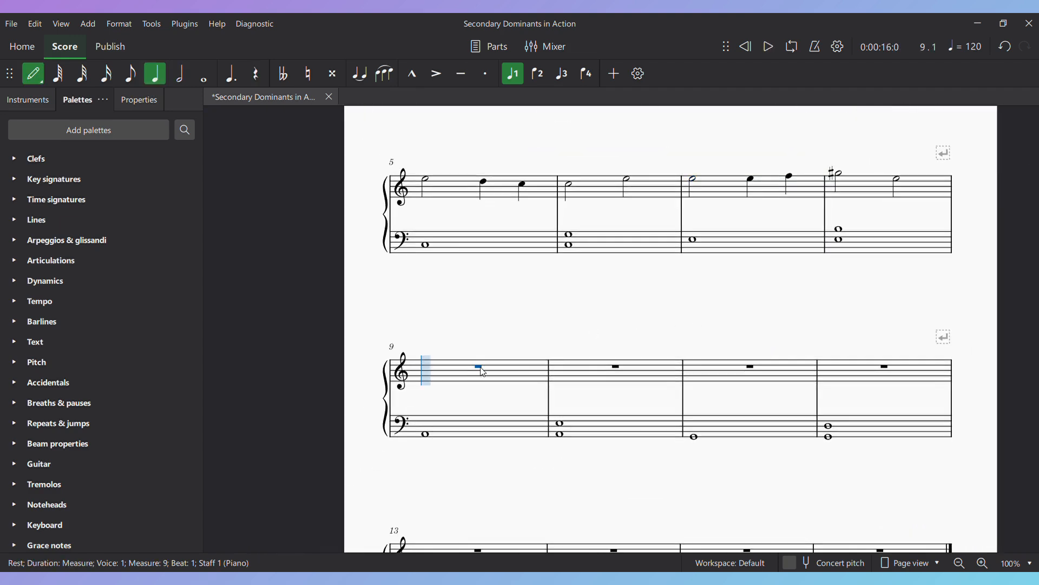
key(Escape)
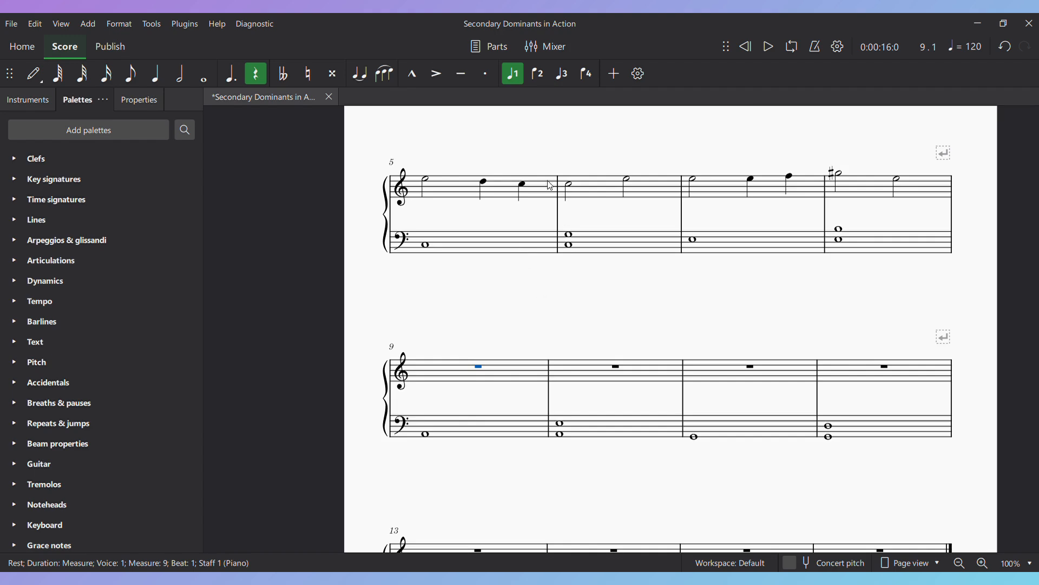
Copy the treble melody of measures 1 and 2 into measures 9 and 10, and play back the pasted passage.
scroll(551, 185, up, 5)
click(499, 278)
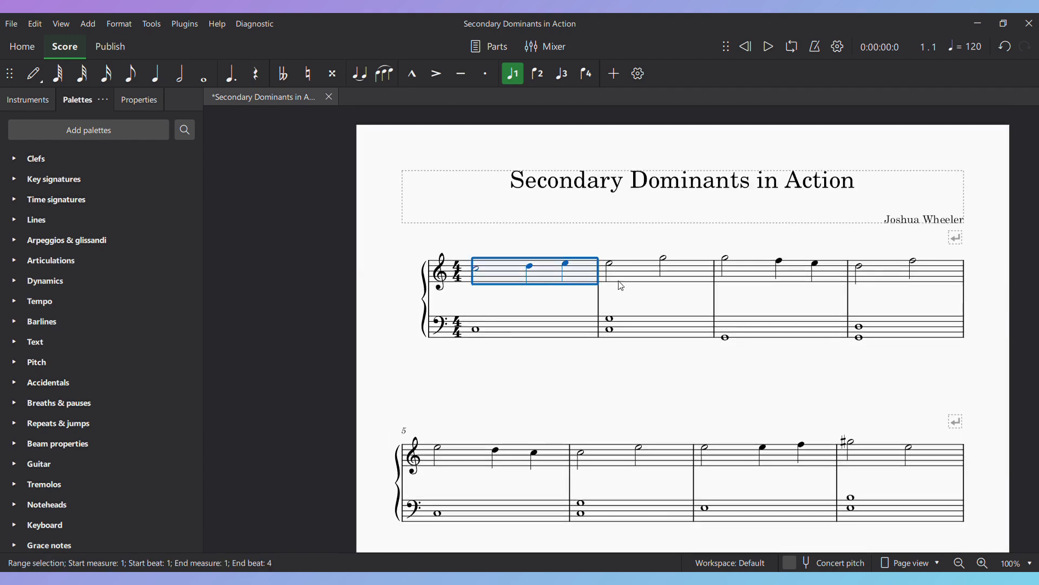
shift+click(664, 266)
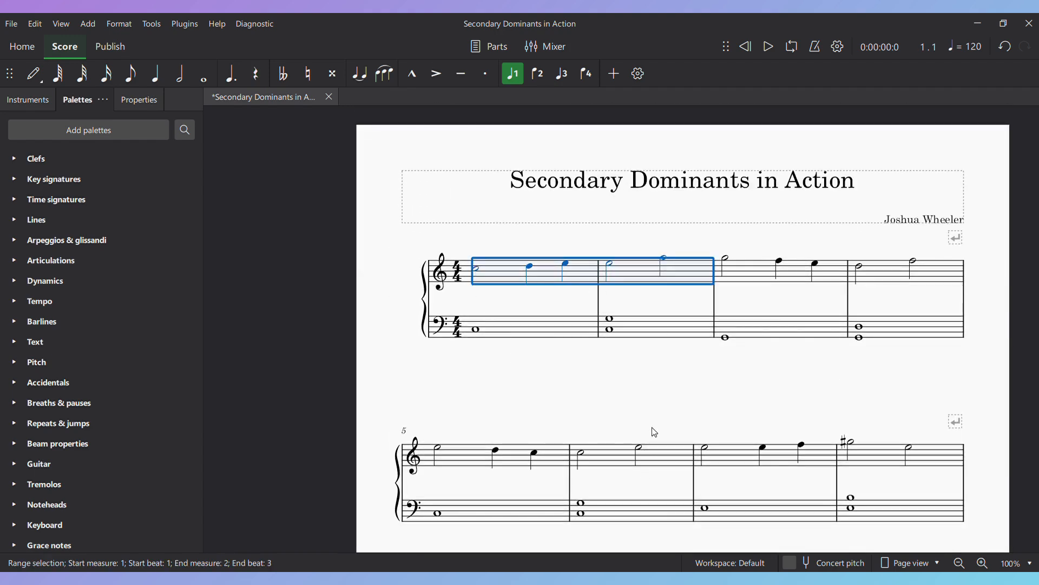
scroll(655, 432, down, 5)
click(465, 381)
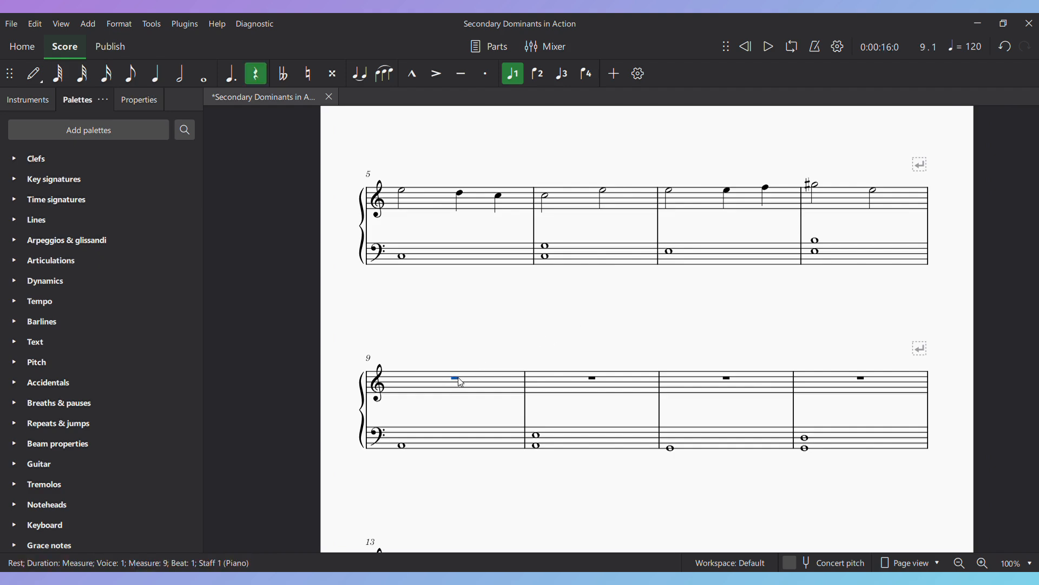
key(ctrl+v)
key(space)
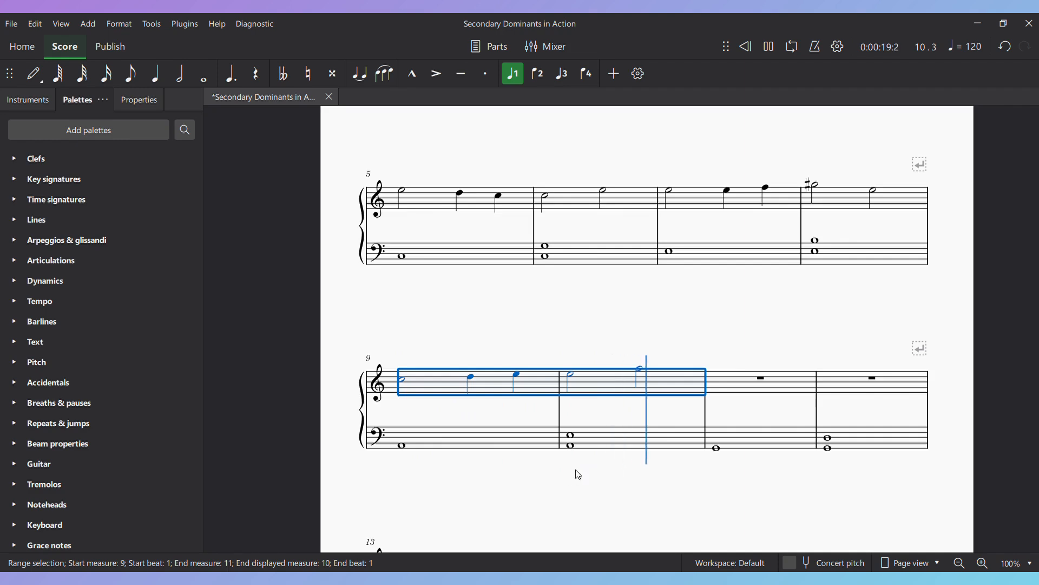
Copy the treble melody of measures 3 and 4 into measures 11 and 12.
scroll(759, 335, up, 5)
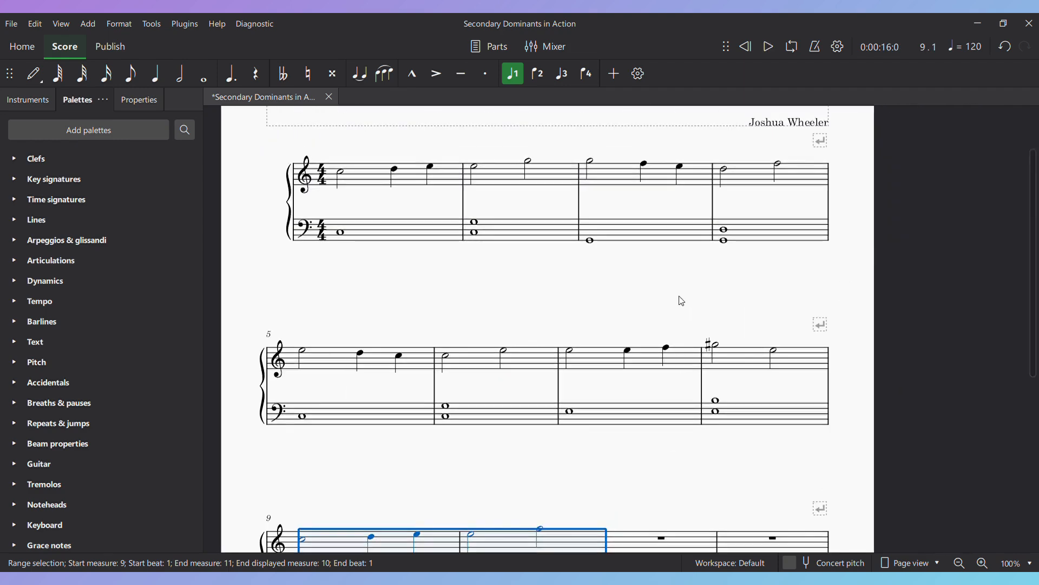
click(583, 166)
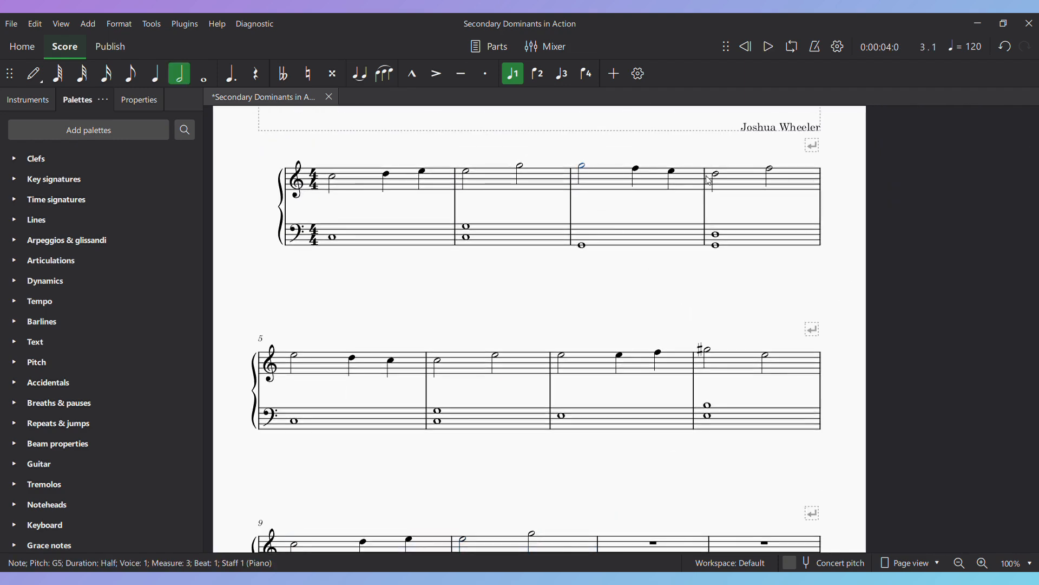
shift+click(772, 172)
key(ctrl+c)
scroll(747, 339, down, 4)
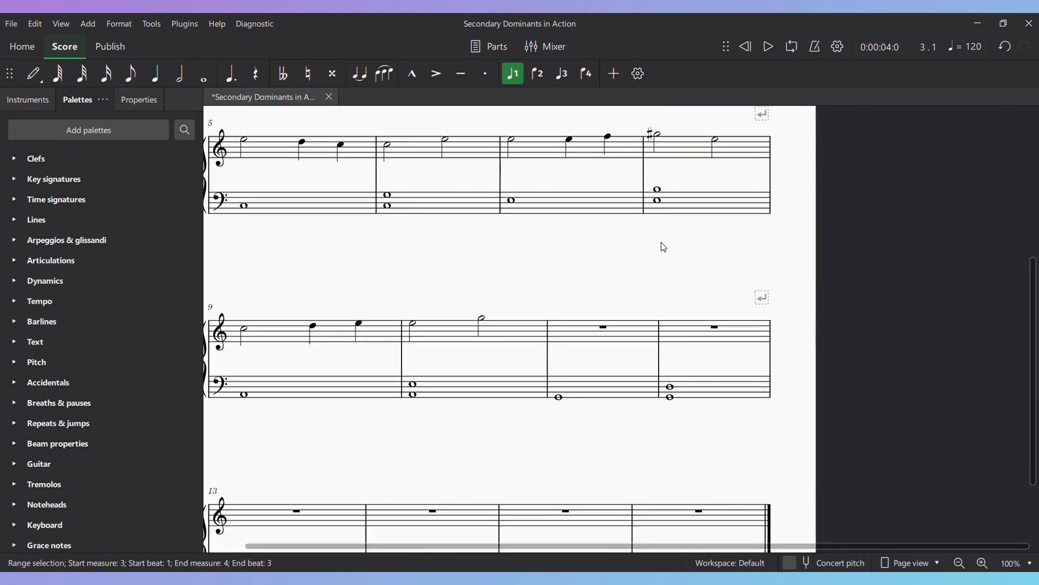
click(611, 330)
key(ctrl+v)
Copy the treble melody of measures 9 and 10 into measures 13 and 14.
scroll(604, 397, down, 4)
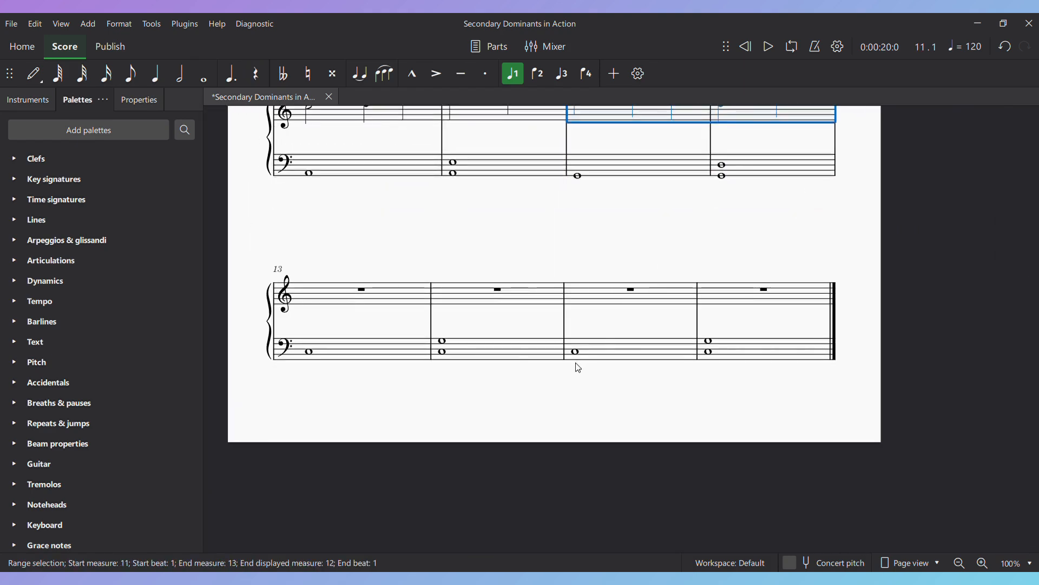
scroll(556, 271, up, 2)
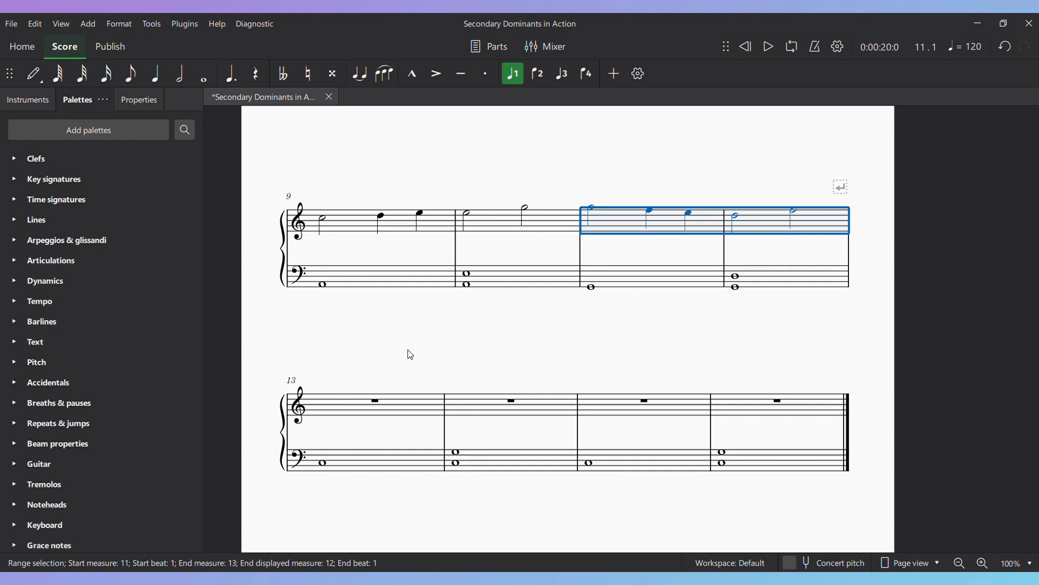
click(335, 220)
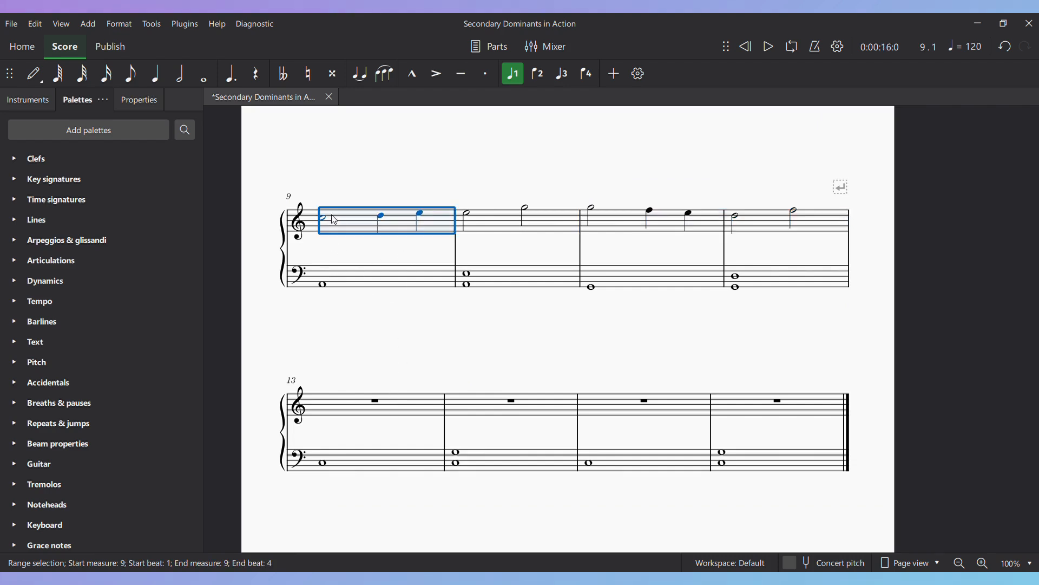
shift+click(526, 214)
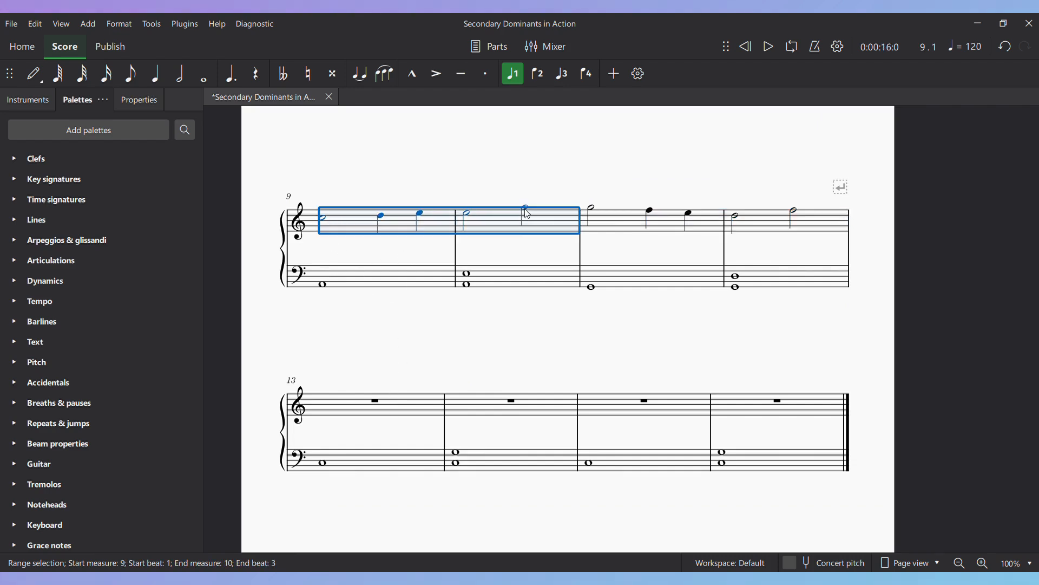
click(381, 405)
key(ctrl+v)
Enter a half-note G5 followed by quarter notes F5 and E5 in treble measure 15.
click(684, 409)
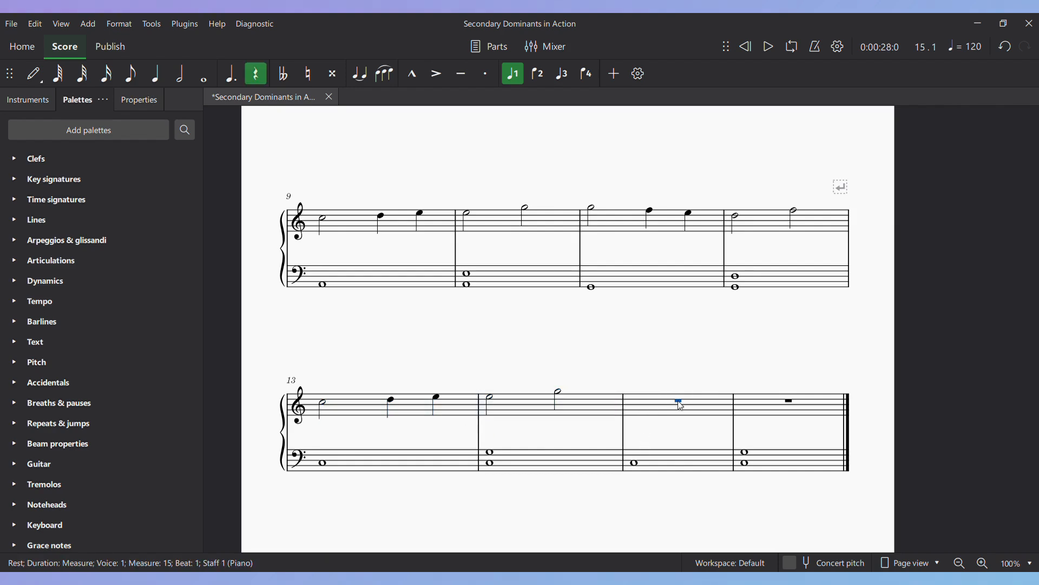
key(n)
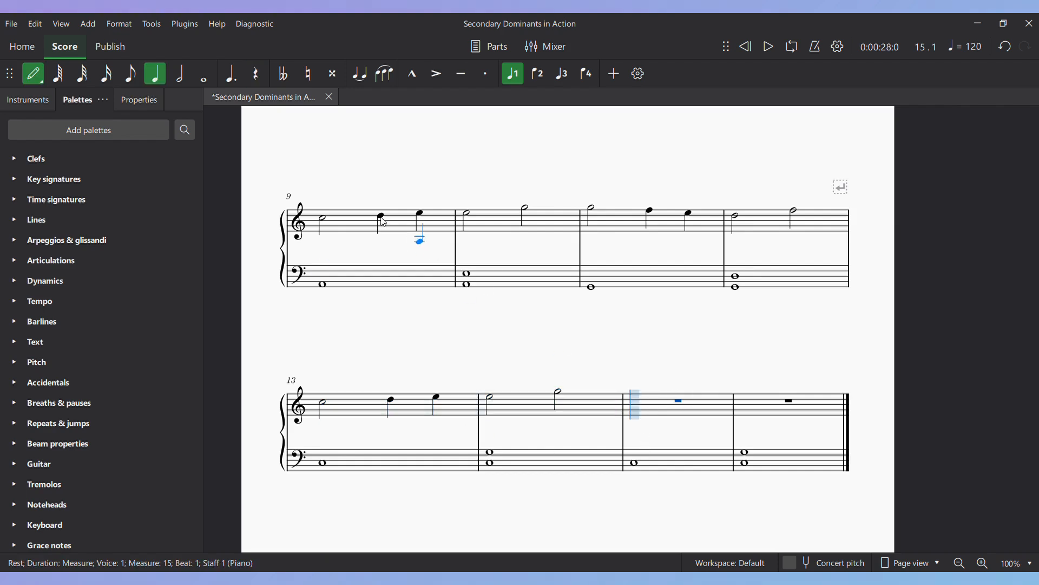
click(192, 87)
key(g)
click(153, 86)
key(f)
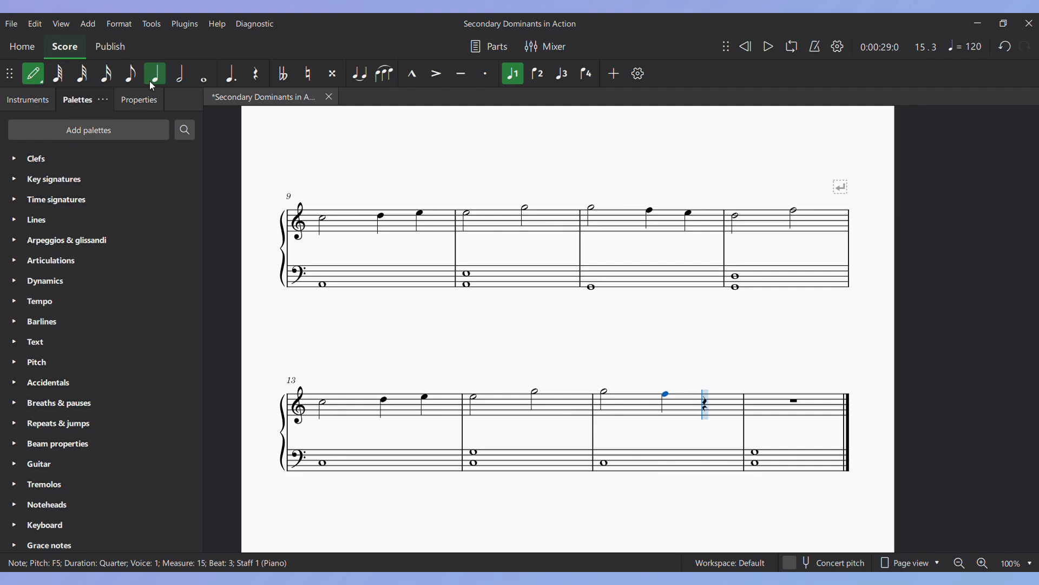
key(e)
Enter half notes D5 and C5 in treble measure 16 and end note input.
click(191, 80)
key(d)
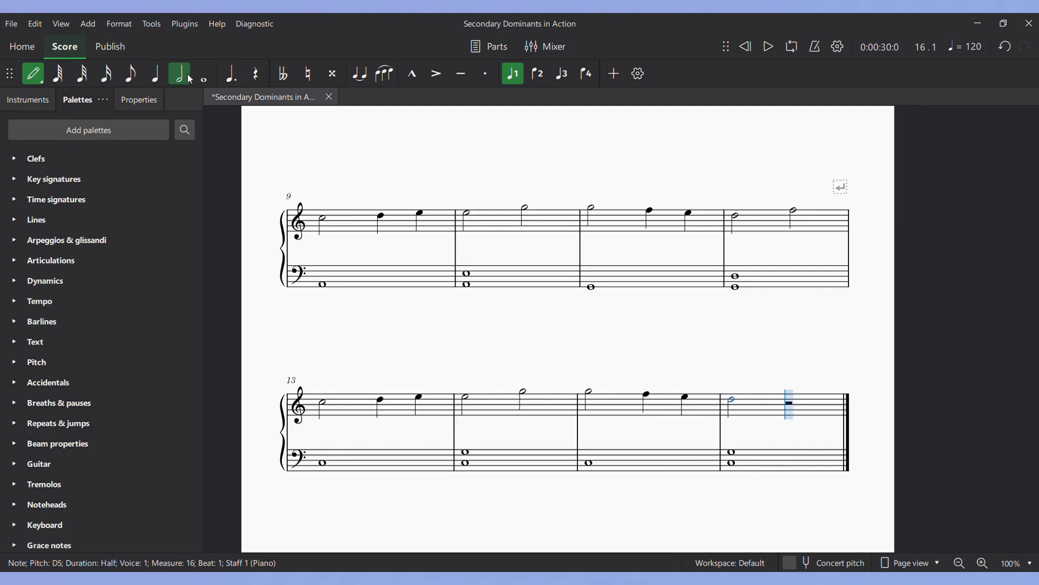
key(c)
key(Escape)
Play back the whole piece from the first treble note of measure 1 and stop playback at the end.
scroll(801, 357, up, 3)
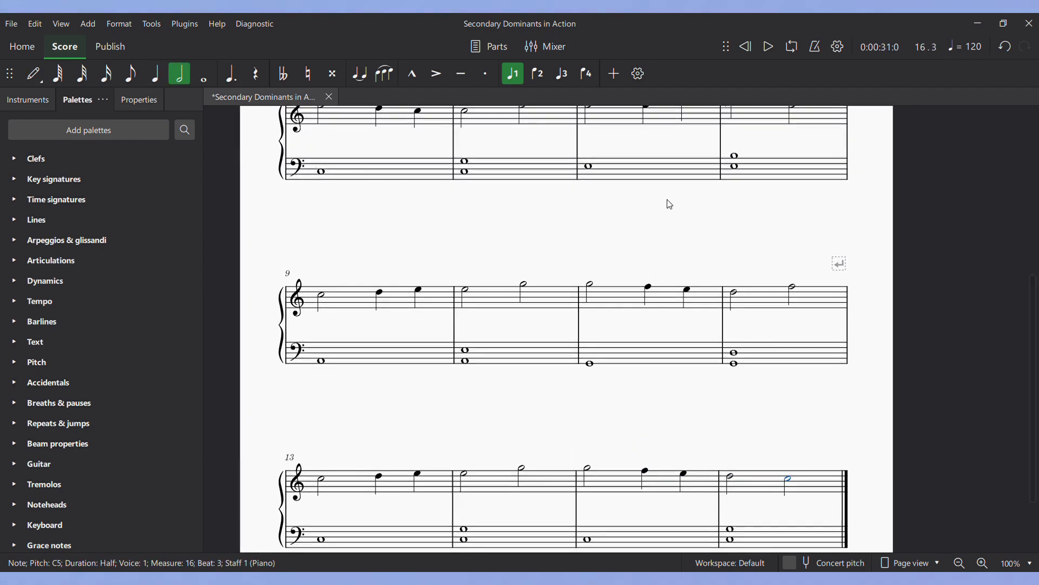
scroll(670, 205, up, 5)
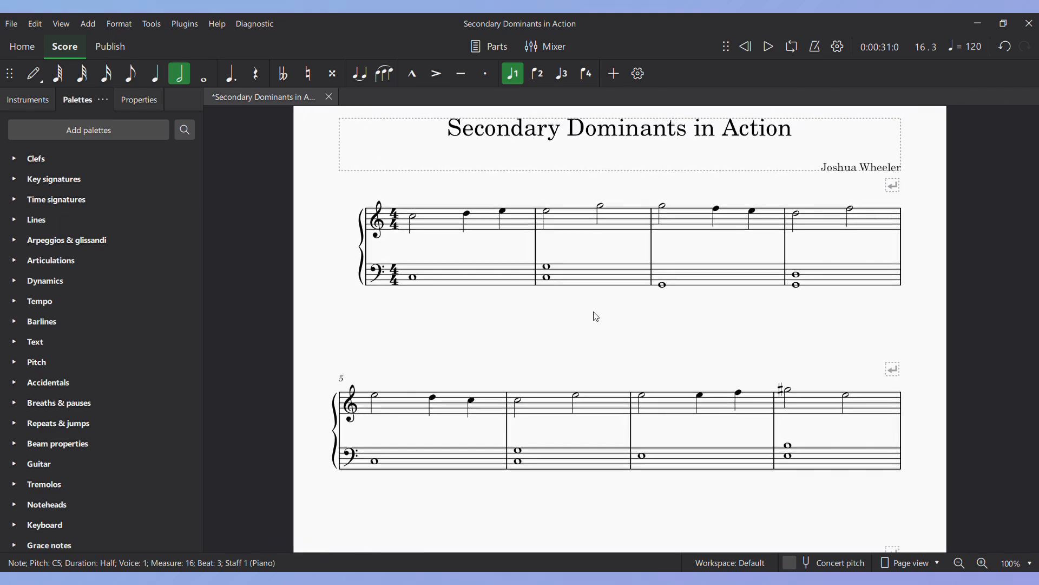
click(413, 216)
key(space)
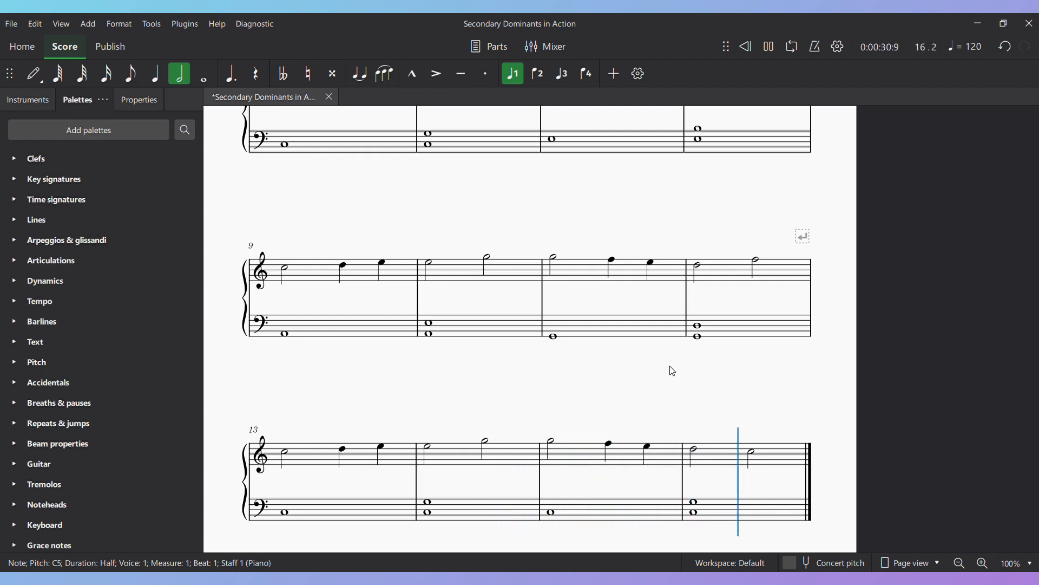
key(space)
scroll(612, 374, up, 2)
drag(555, 344, 587, 456)
key(ctrl+z)
Play back the piece from the first E5 of treble measure 7 through to the end.
scroll(573, 307, up, 4)
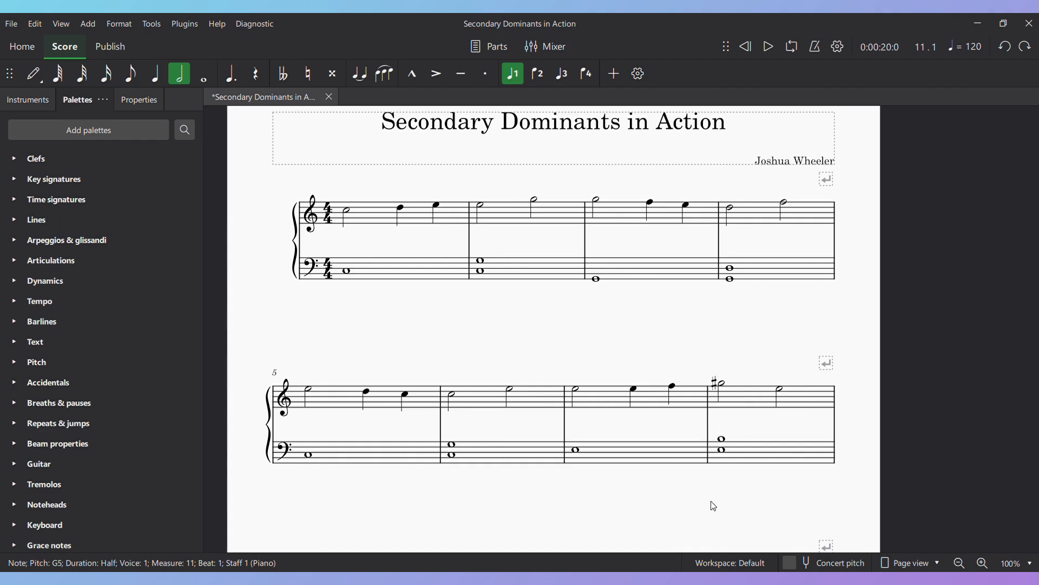
scroll(713, 507, down, 3)
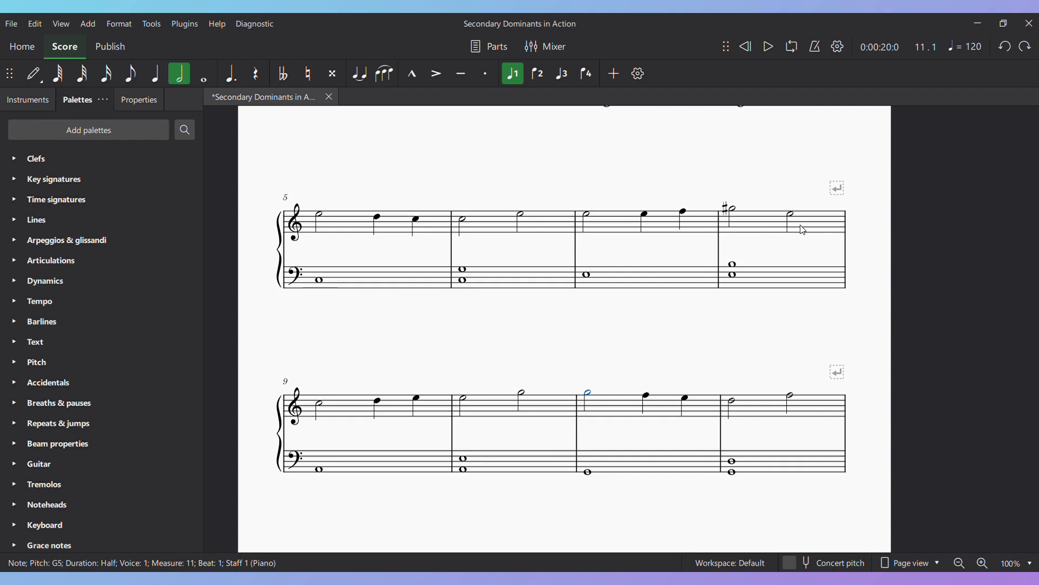
click(589, 221)
key(space)
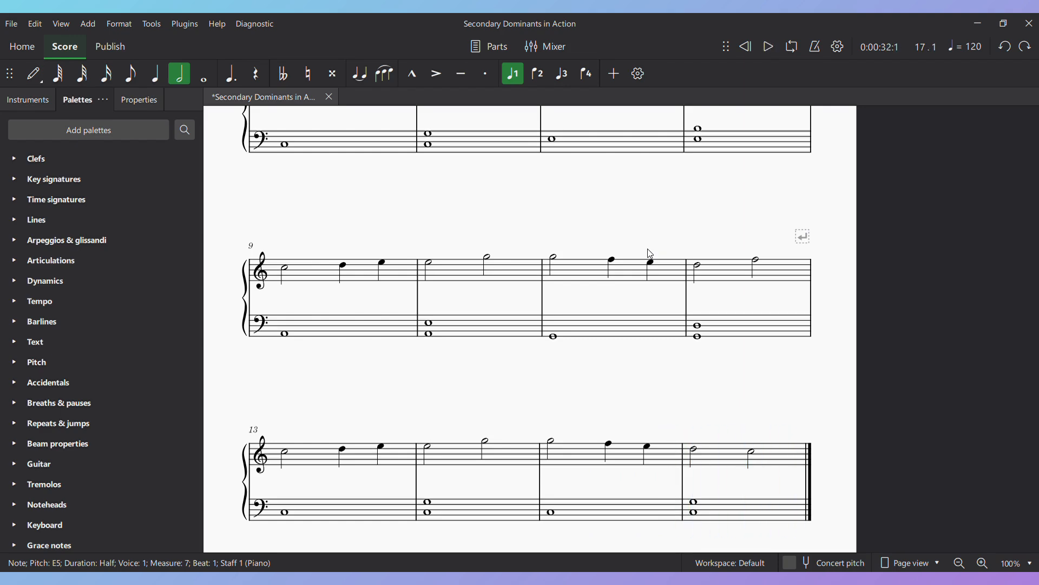
Re-enter treble measure 5 as a half-note C5 followed by quarter notes D5 and E5.
drag(545, 237, 593, 336)
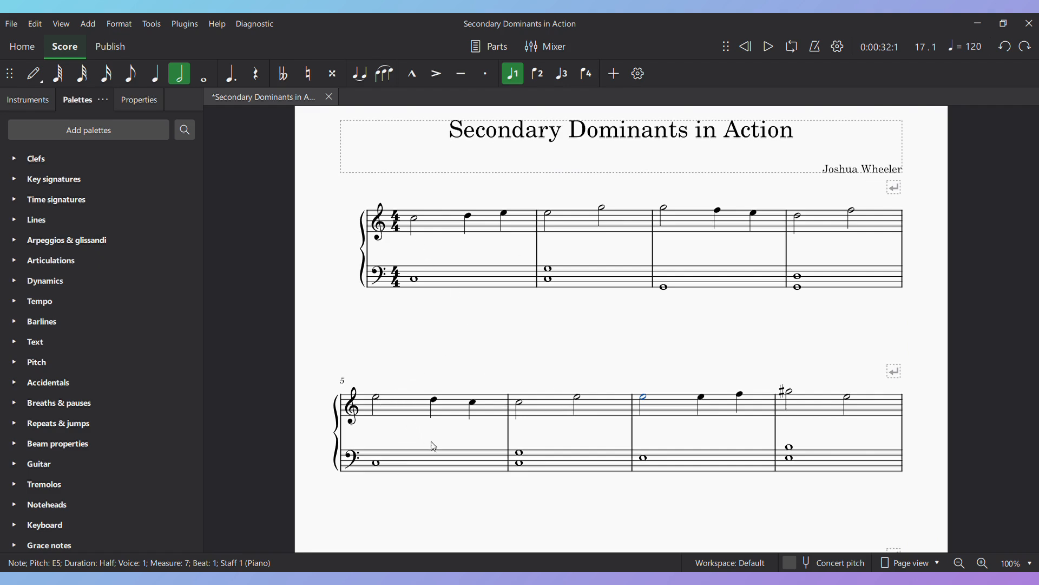
click(379, 404)
key(n)
click(379, 404)
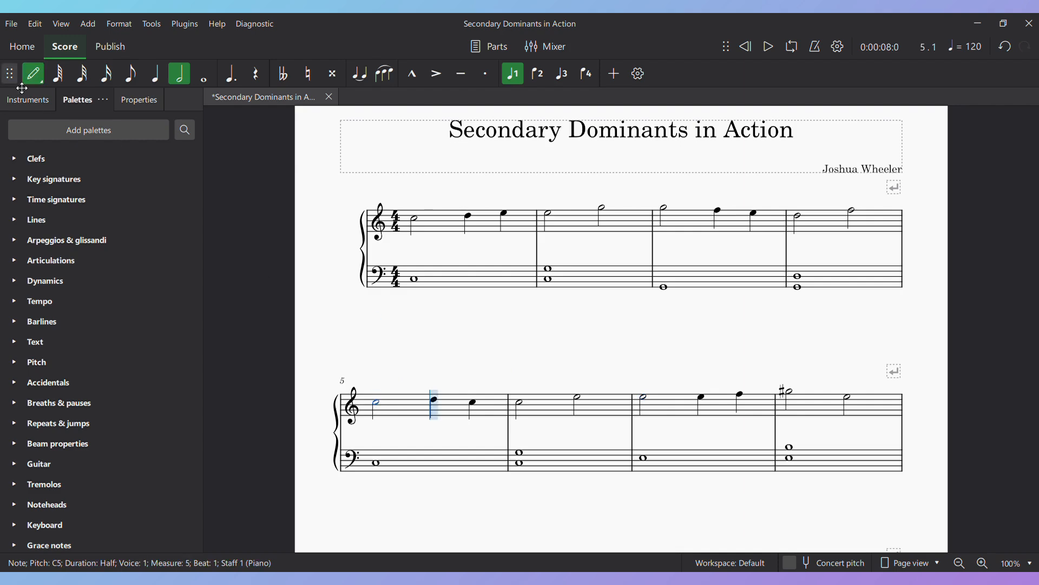
click(156, 74)
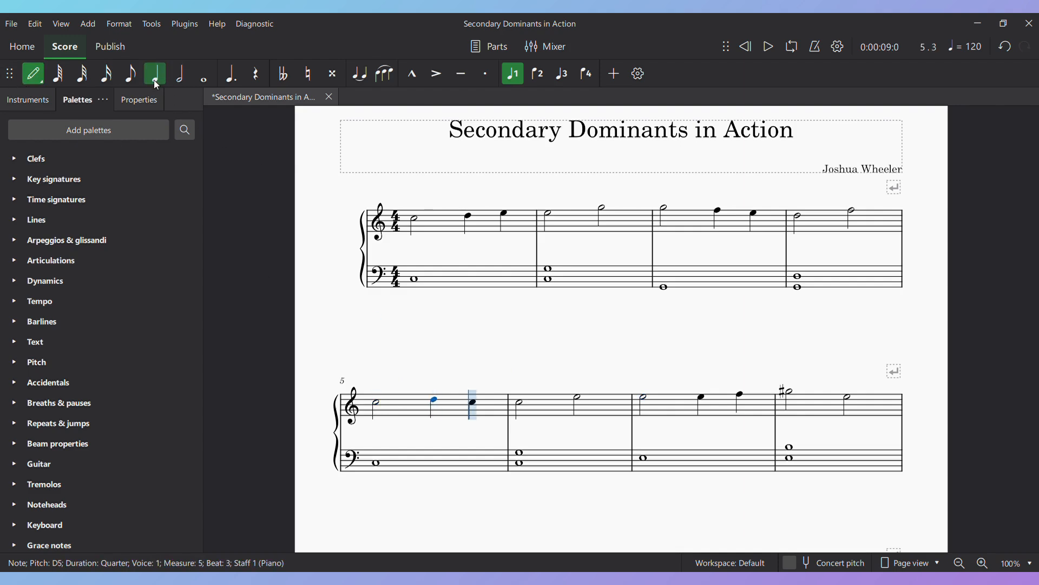
key(e)
Replace treble measure 6 with half notes E5 and G5 and end note input.
click(184, 83)
key(c)
key(g)
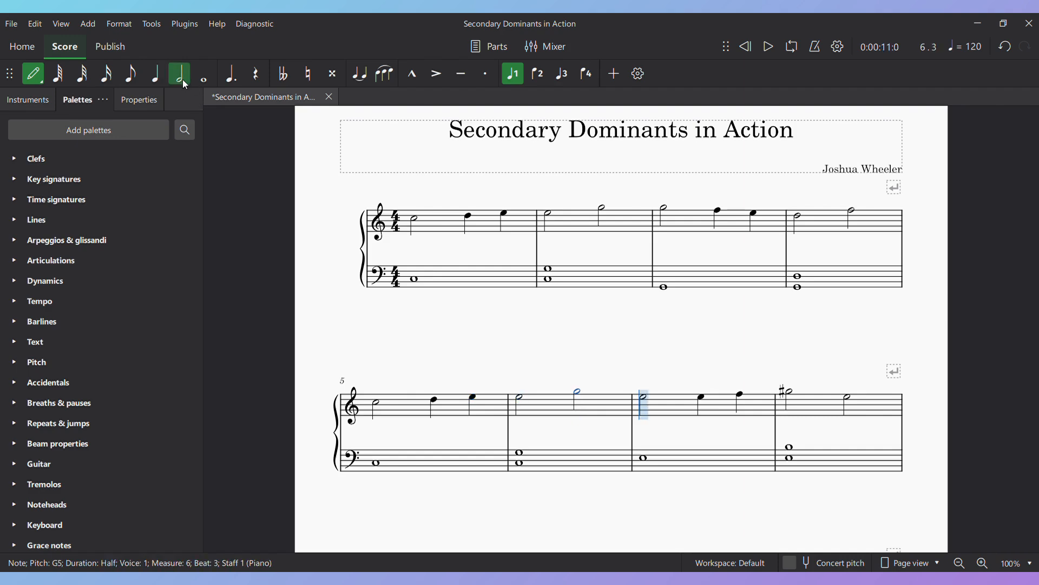
key(Escape)
Play back the revised piece from the first treble note of measure 1 through to the end.
scroll(712, 319, down, 6)
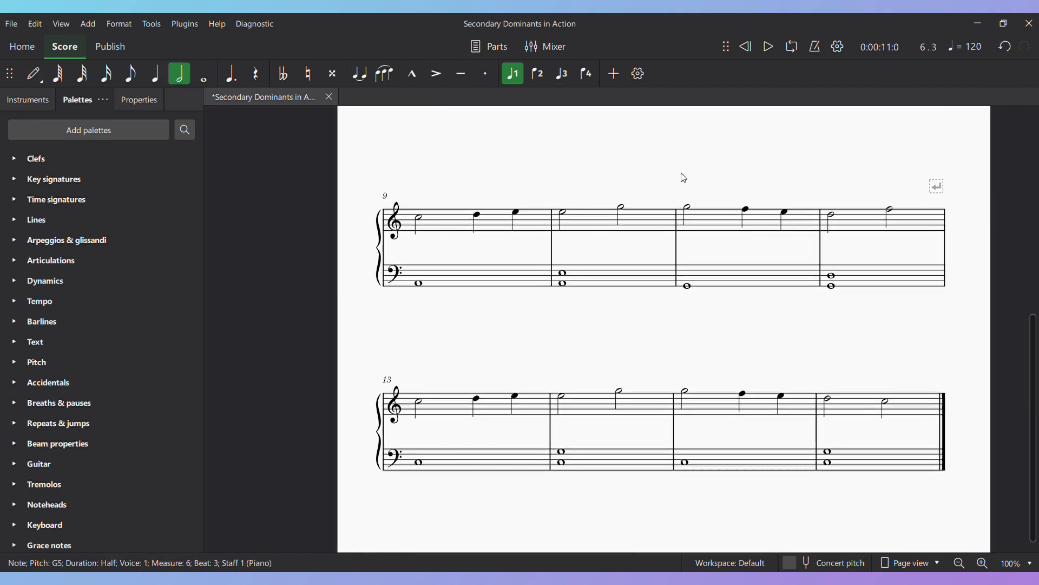
scroll(689, 323, up, 5)
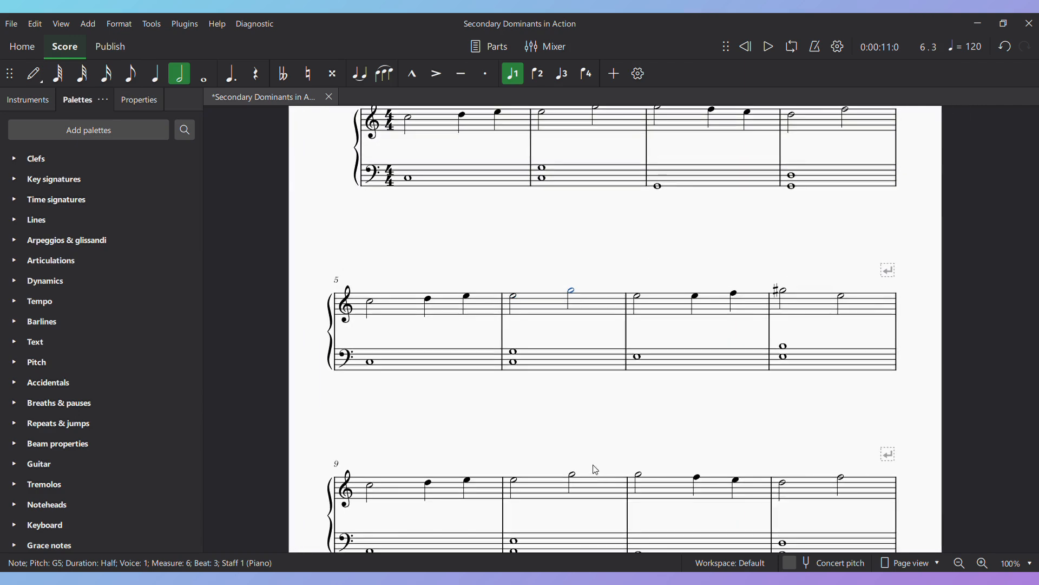
scroll(650, 270, up, 3)
scroll(623, 317, right, 1)
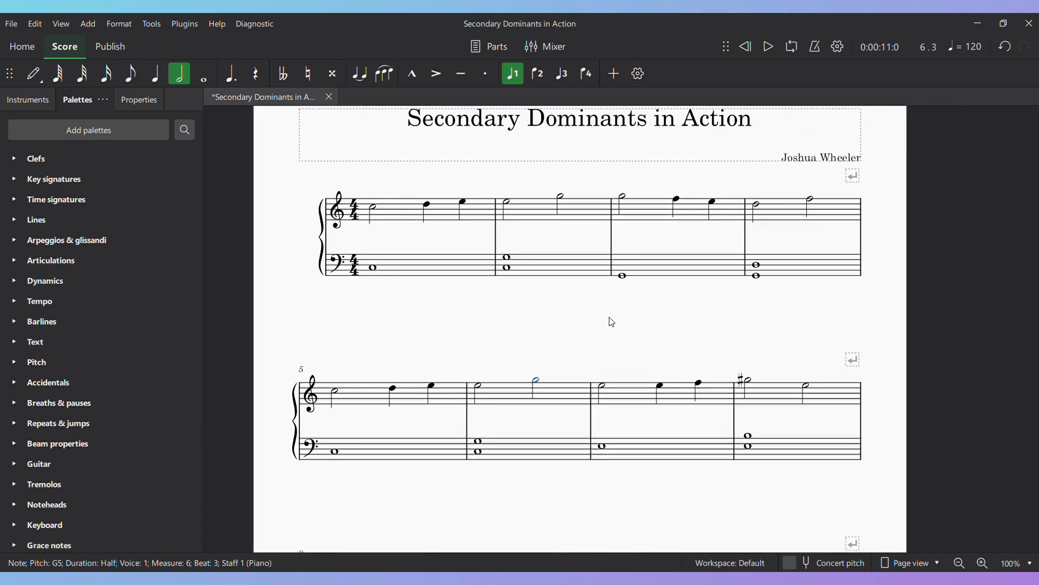
key(Escape)
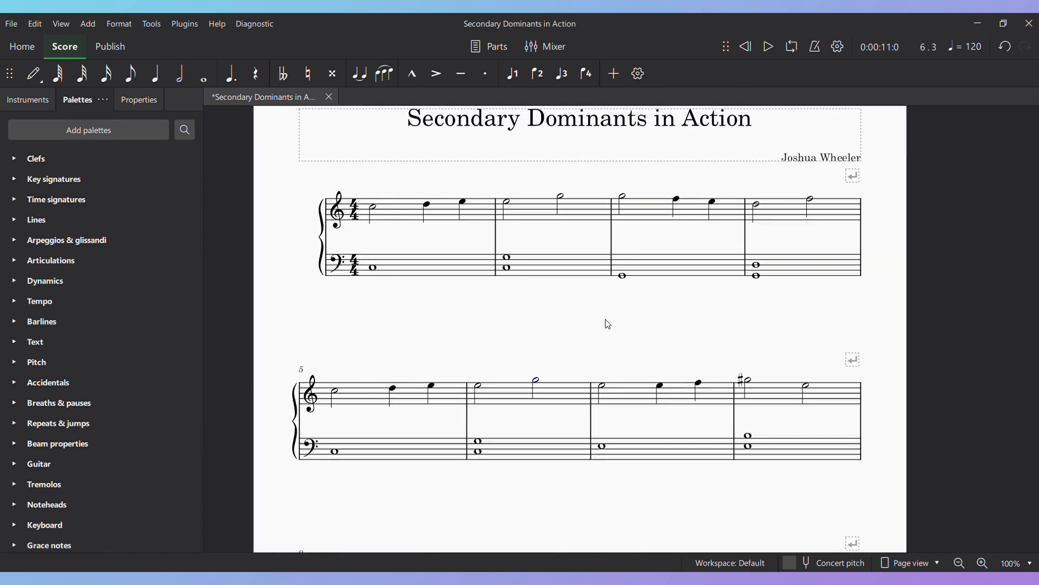
click(374, 210)
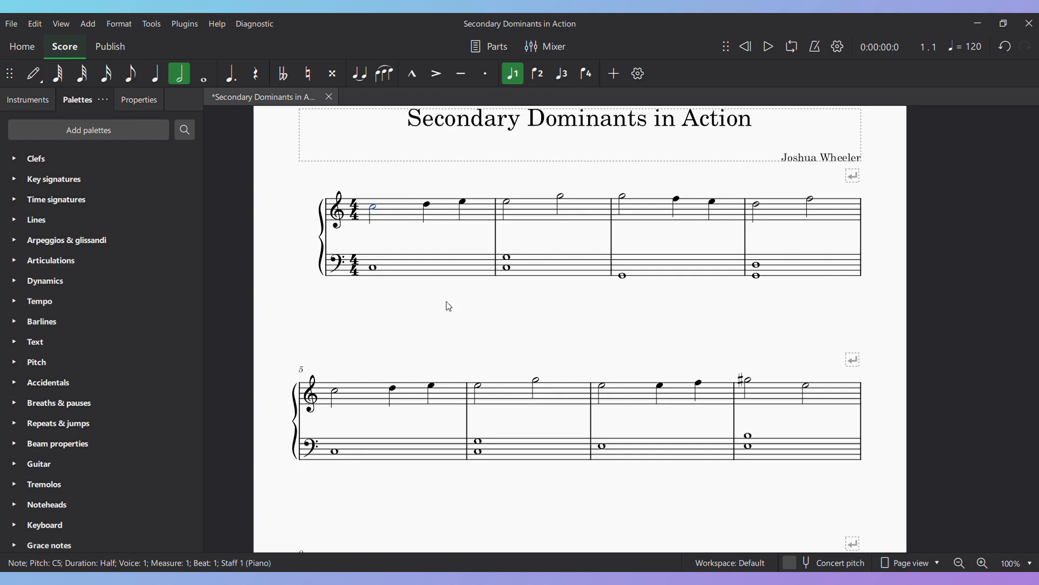
key(space)
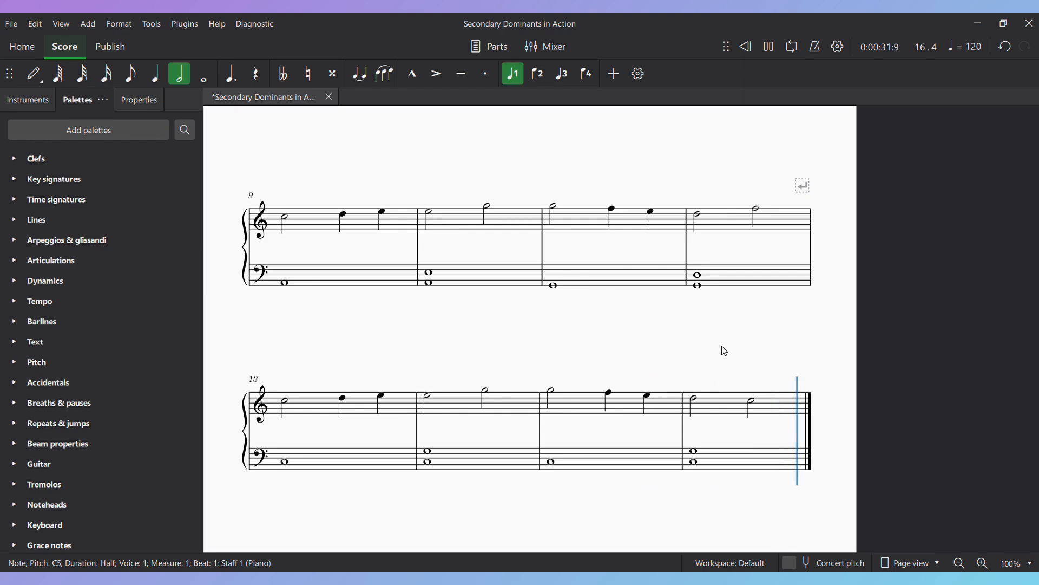
Add the staff text "rit." above the first treble note of measure 15.
scroll(721, 351, up, 2)
scroll(652, 379, up, 4)
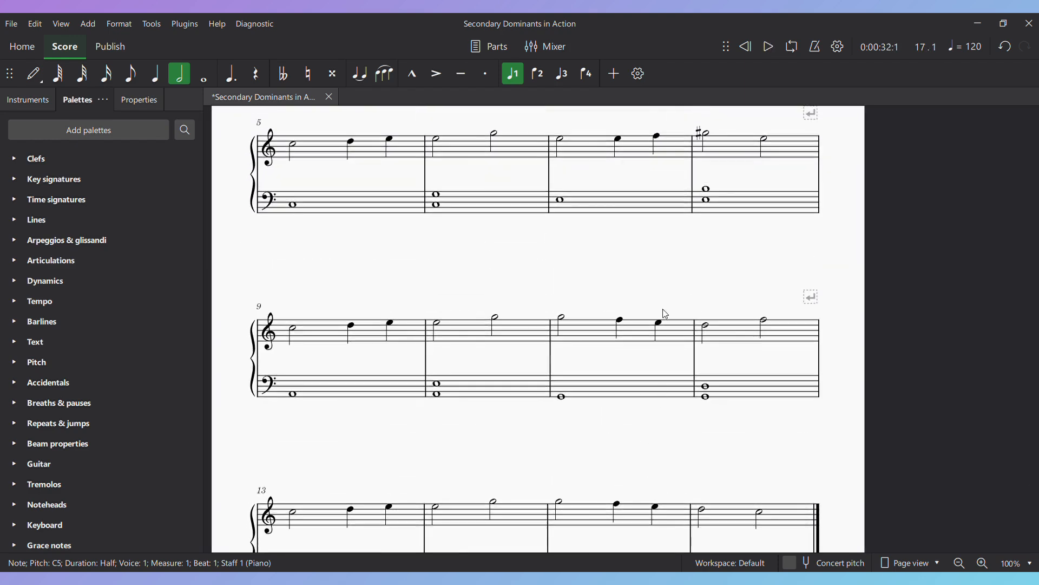
scroll(693, 390, up, 1)
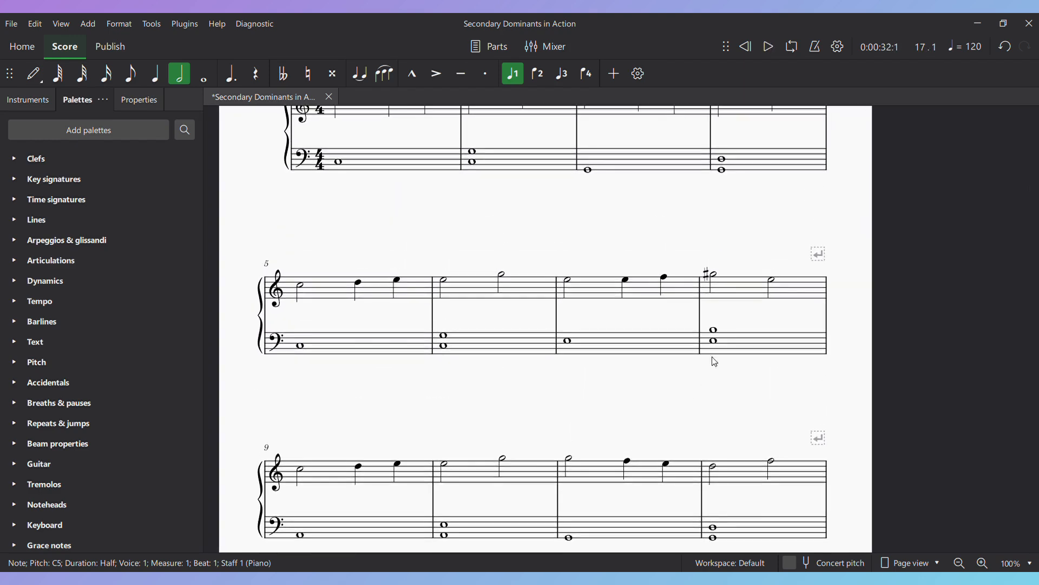
scroll(728, 264, up, 1)
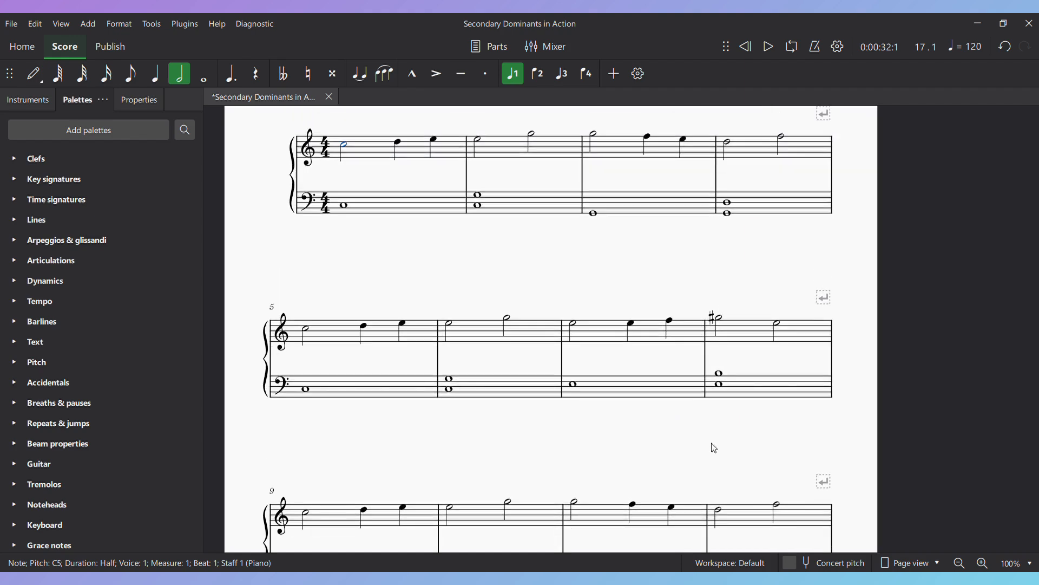
scroll(714, 448, down, 7)
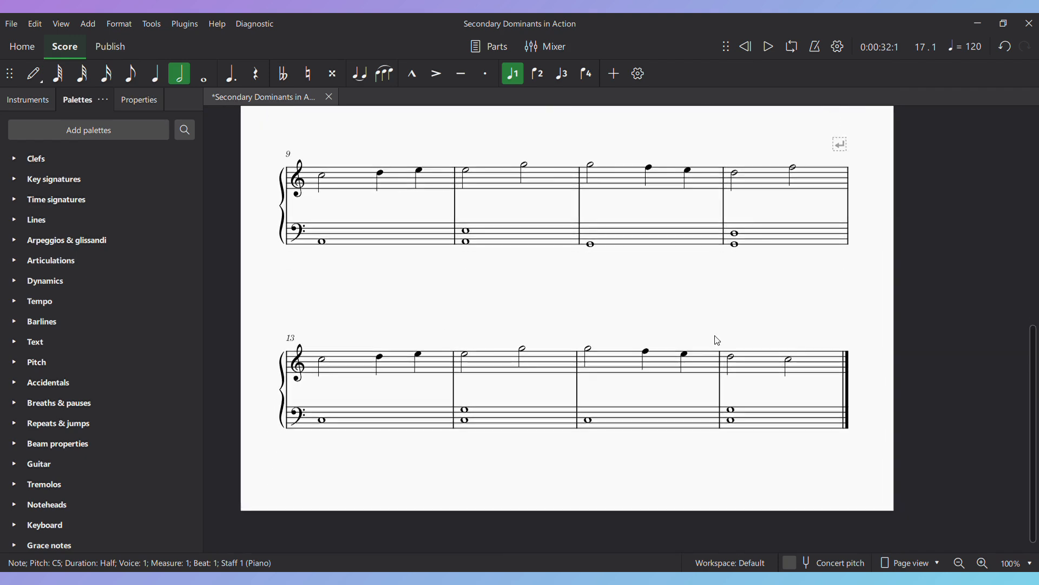
scroll(608, 318, up, 3)
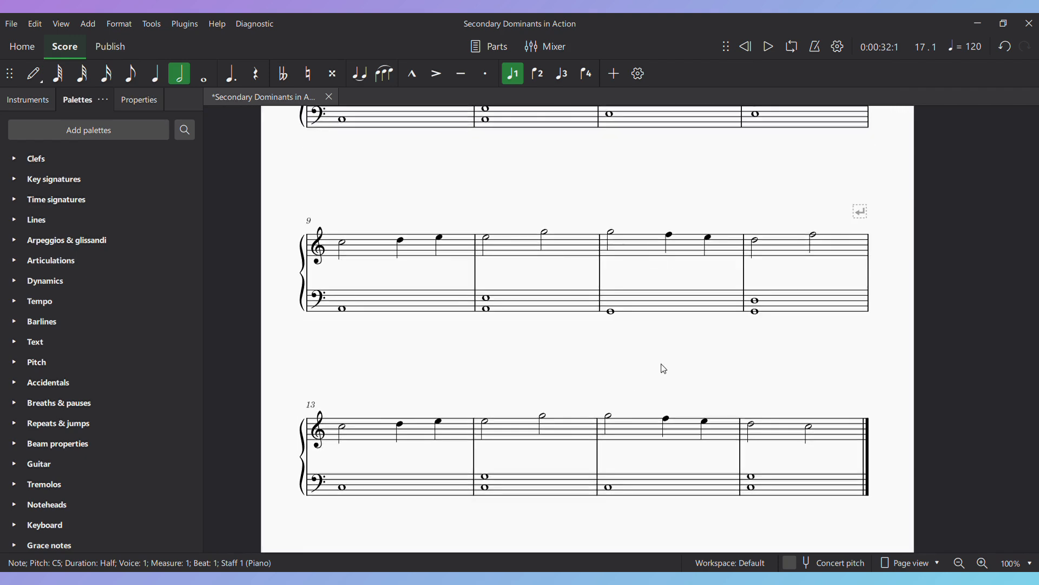
click(611, 424)
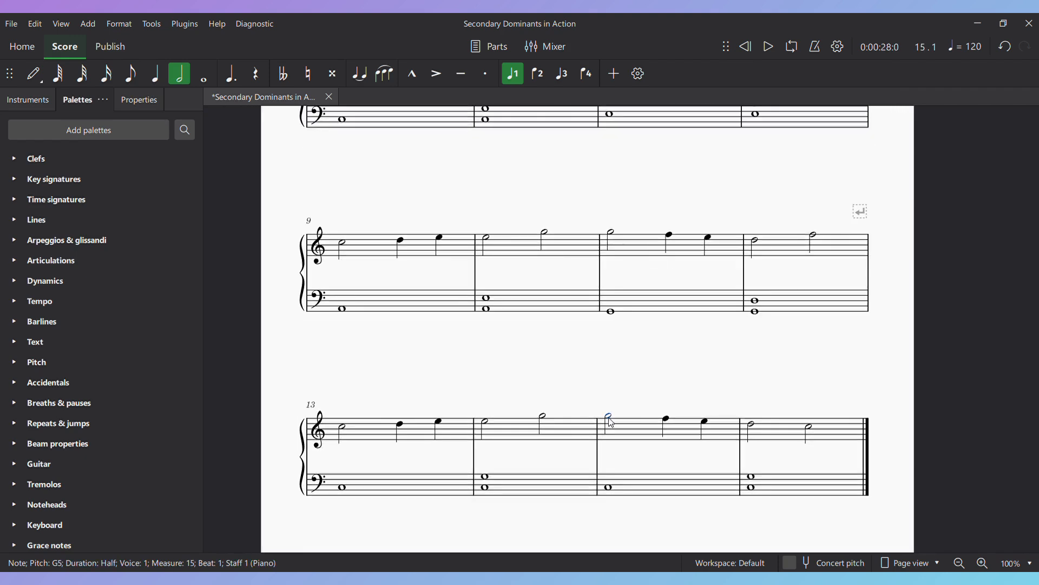
key(ctrl+t)
text(rit)
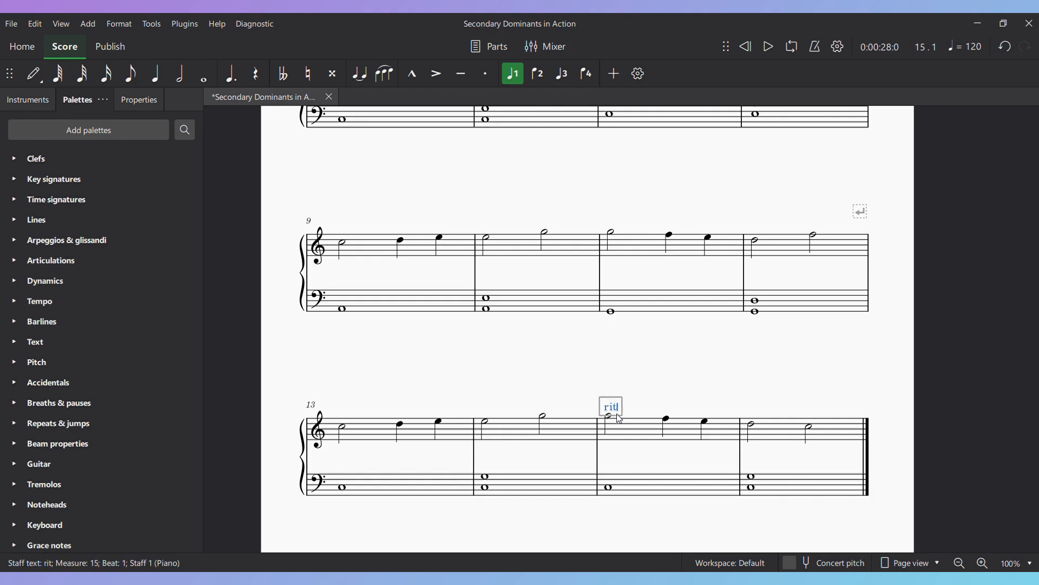
text(.)
click(775, 379)
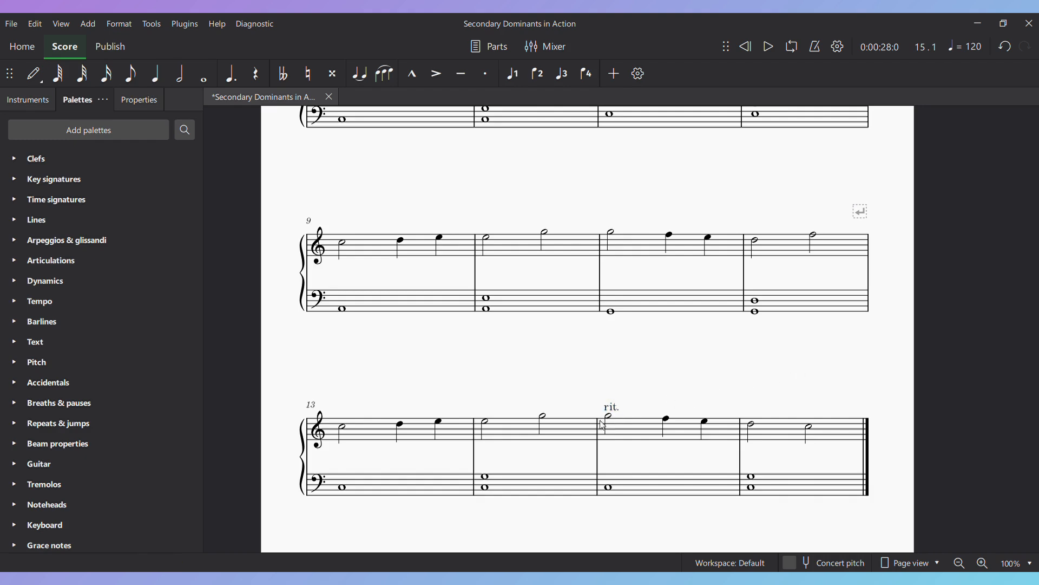
Italicize the whole "rit." text above measure 15 and leave text editing.
click(621, 409)
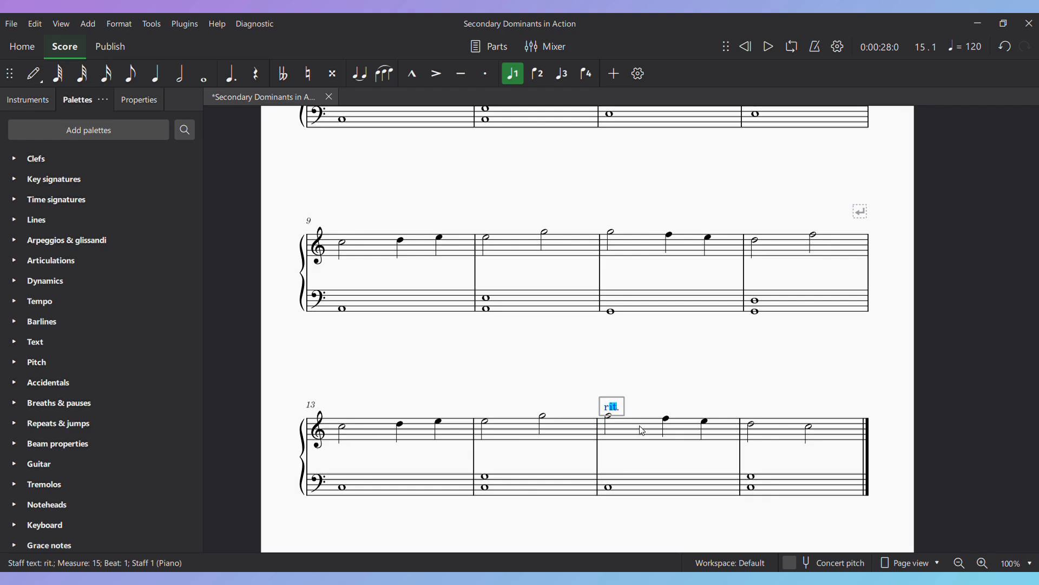
click(123, 102)
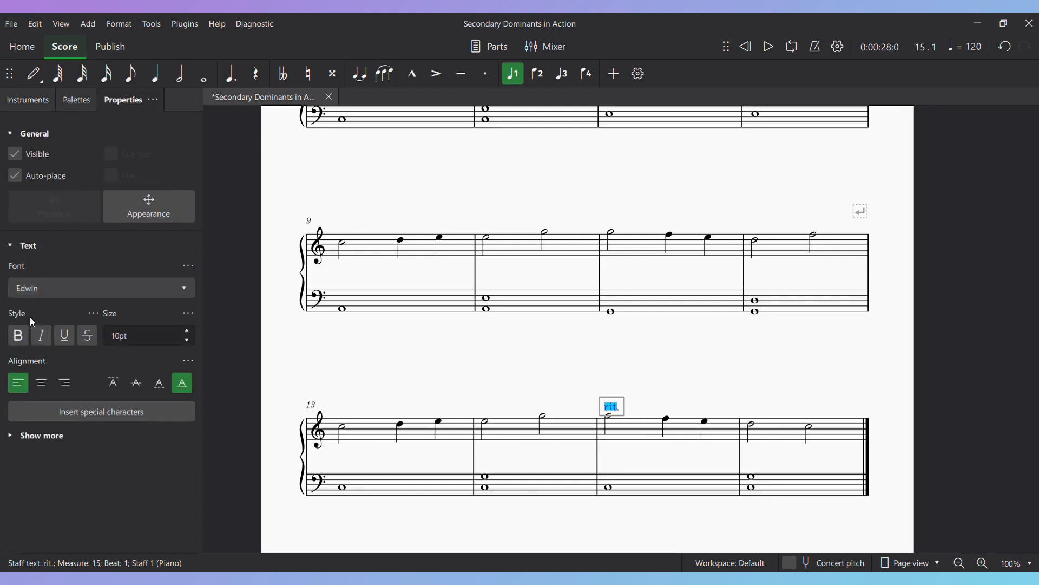
click(41, 337)
click(763, 379)
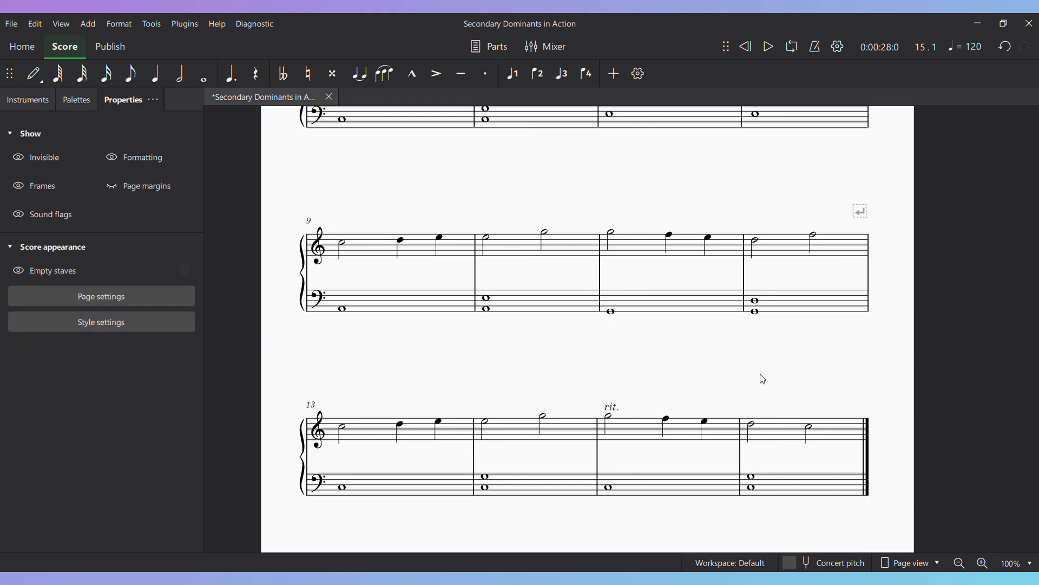
Add an mp dynamic to the first treble note of measure 1 and an mf dynamic to that of measure 5.
scroll(712, 352, up, 5)
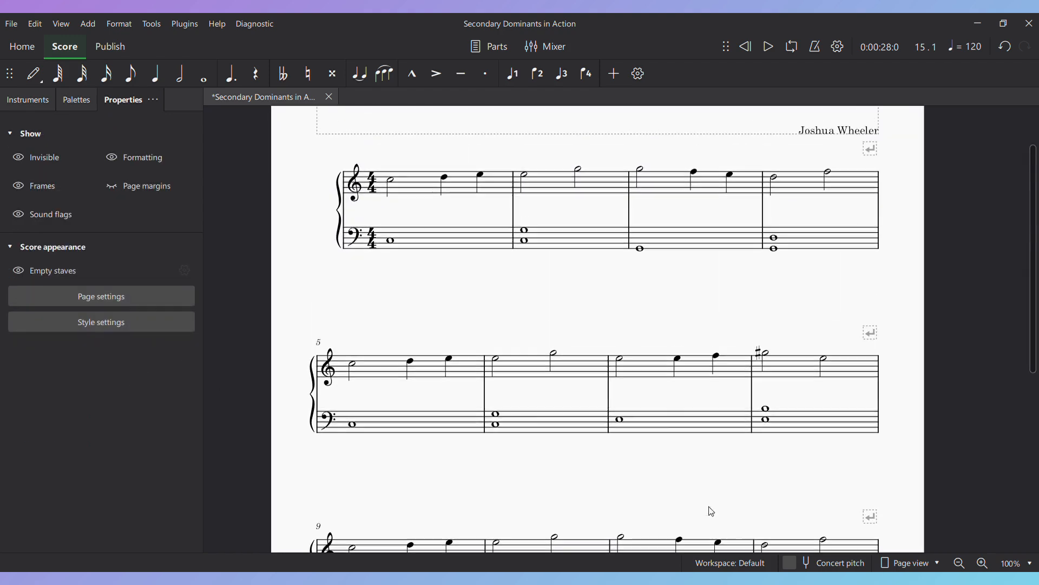
click(82, 102)
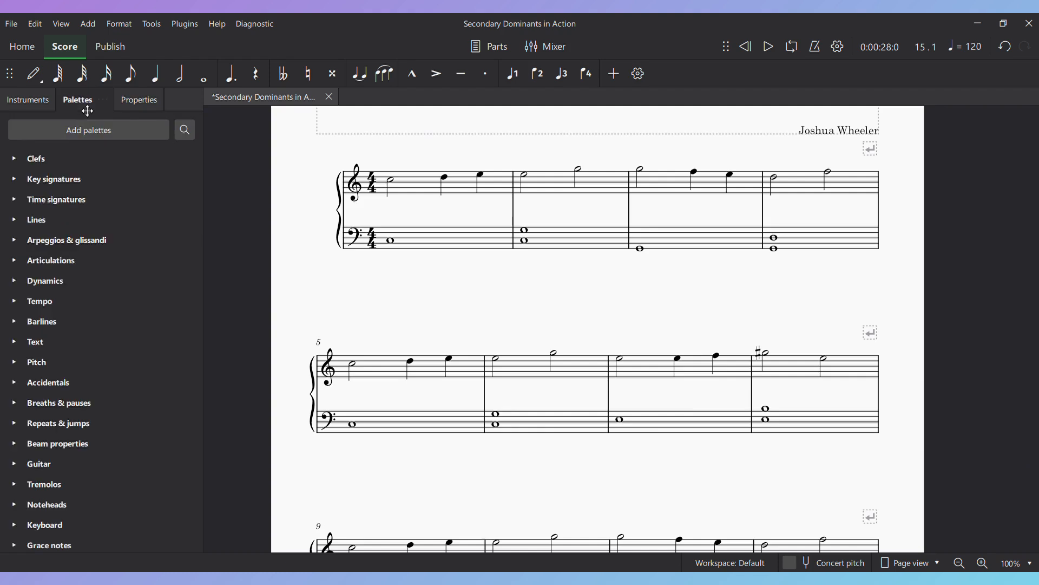
click(16, 282)
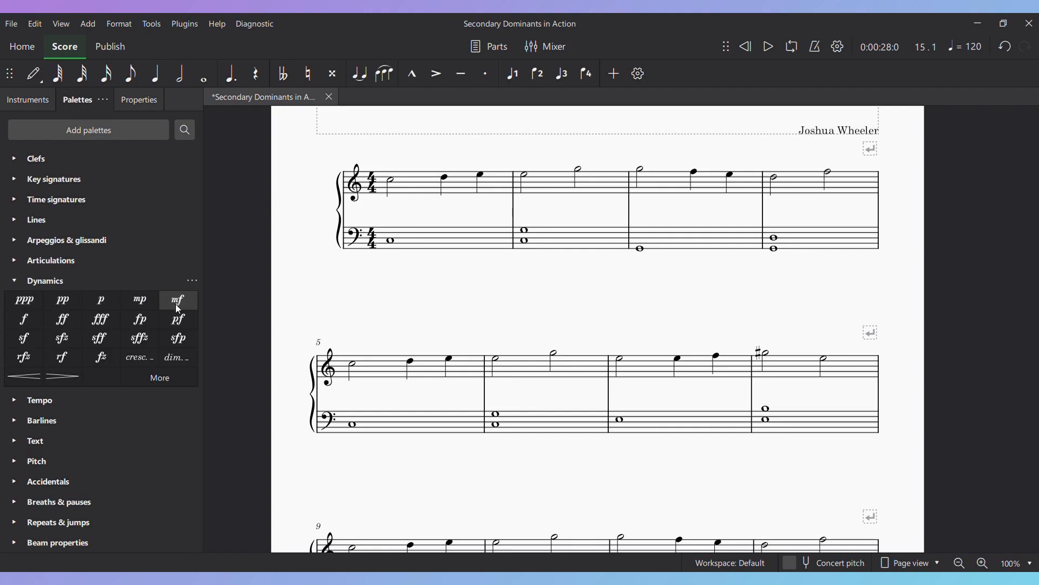
click(391, 181)
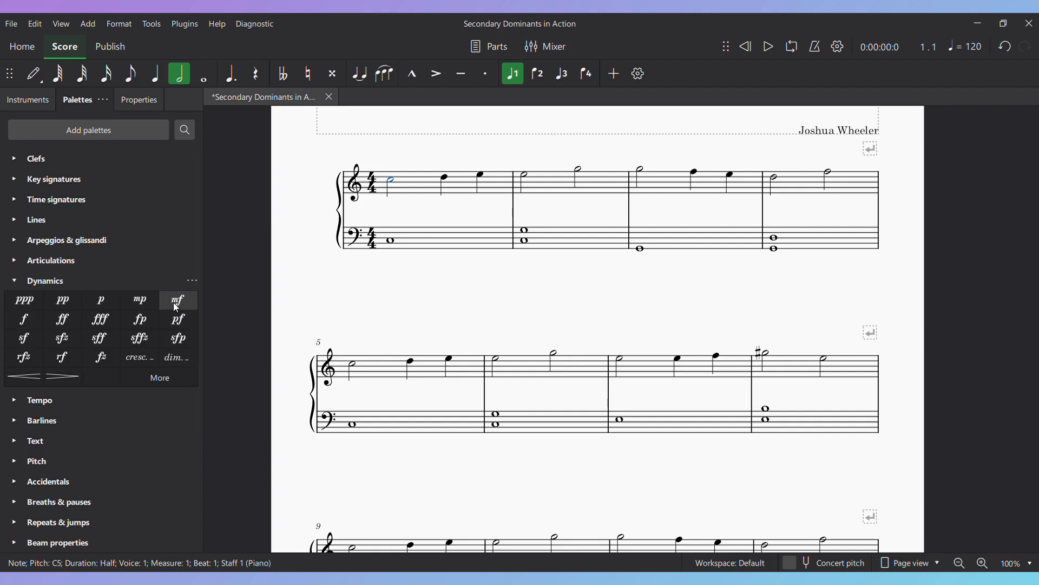
click(145, 302)
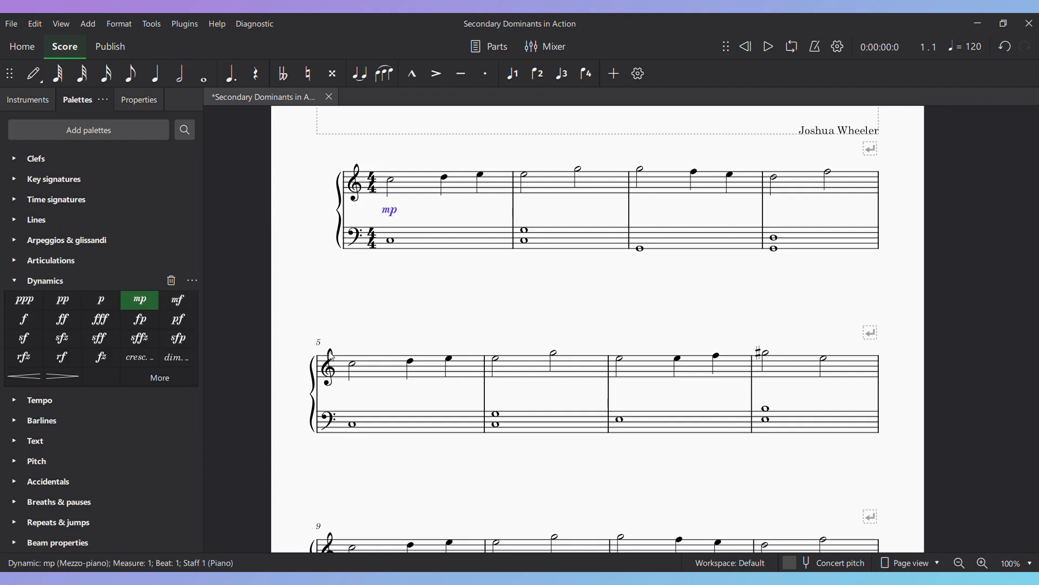
click(355, 367)
click(179, 300)
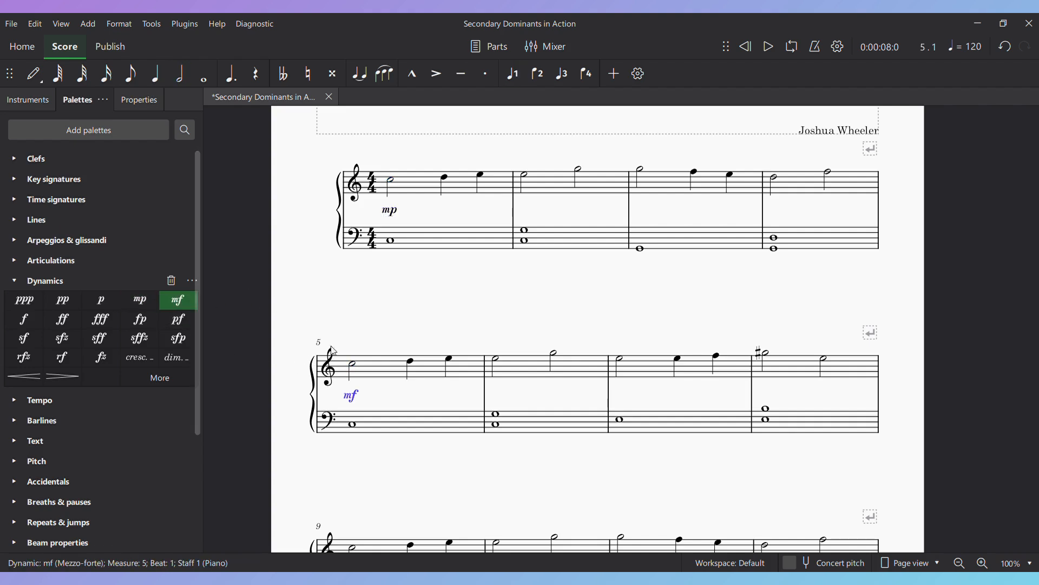
Add an f dynamic to the first treble note of measure 9 and an mf dynamic to that of measure 13.
scroll(437, 304, down, 3)
scroll(506, 316, down, 3)
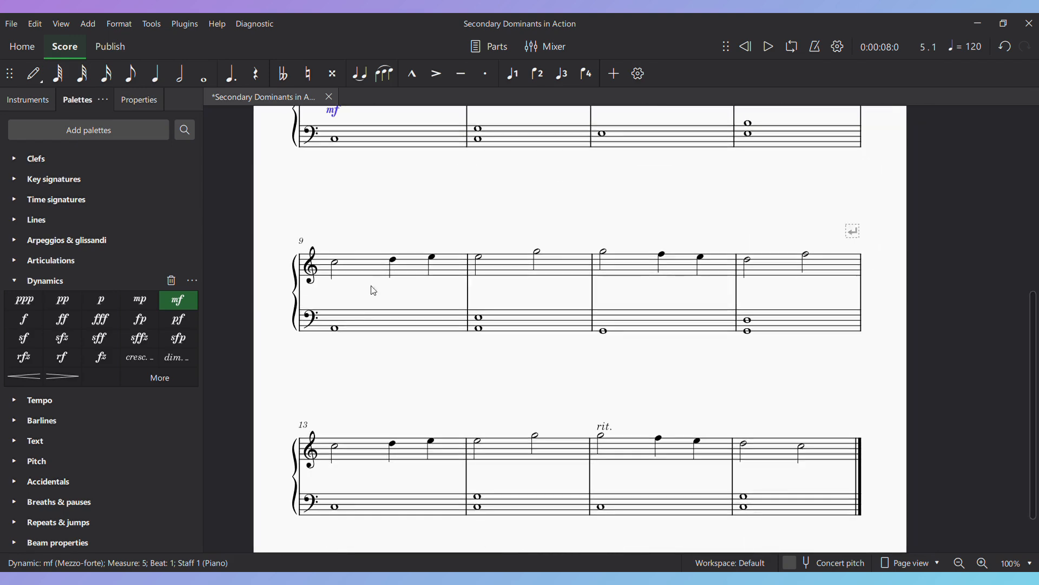
click(335, 265)
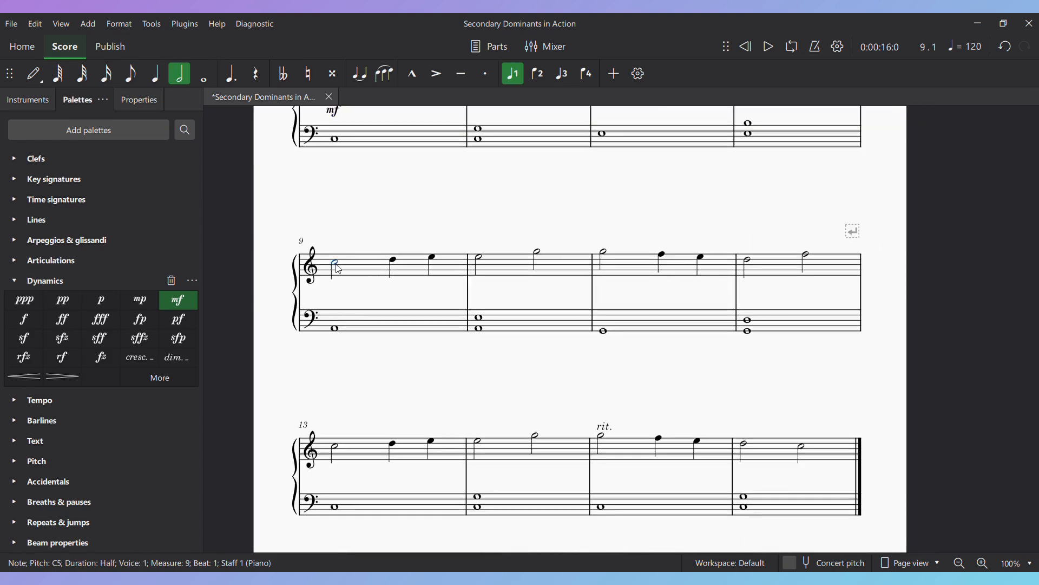
click(24, 320)
scroll(408, 343, down, 1)
scroll(407, 343, down, 2)
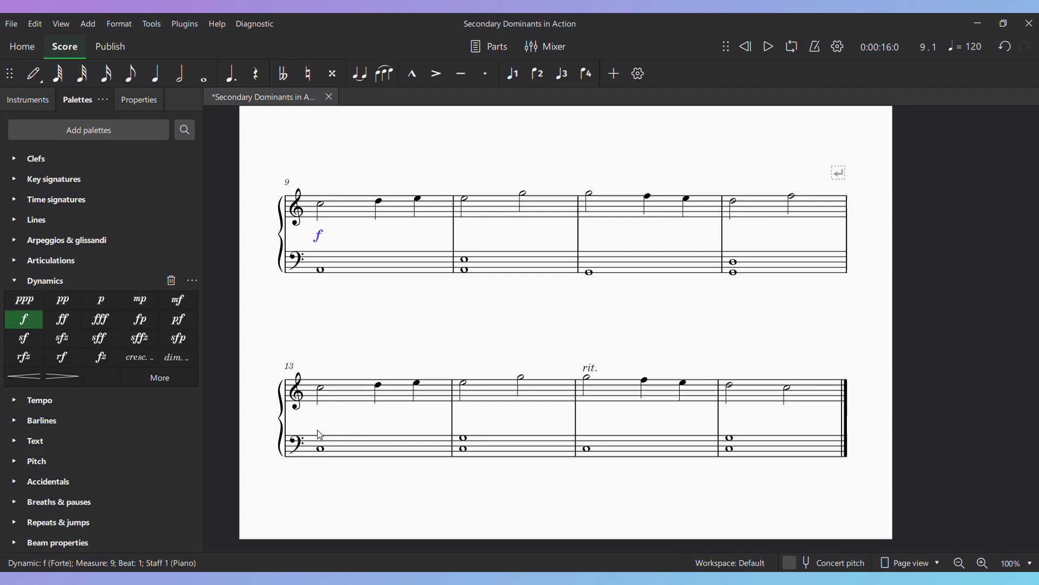
click(321, 387)
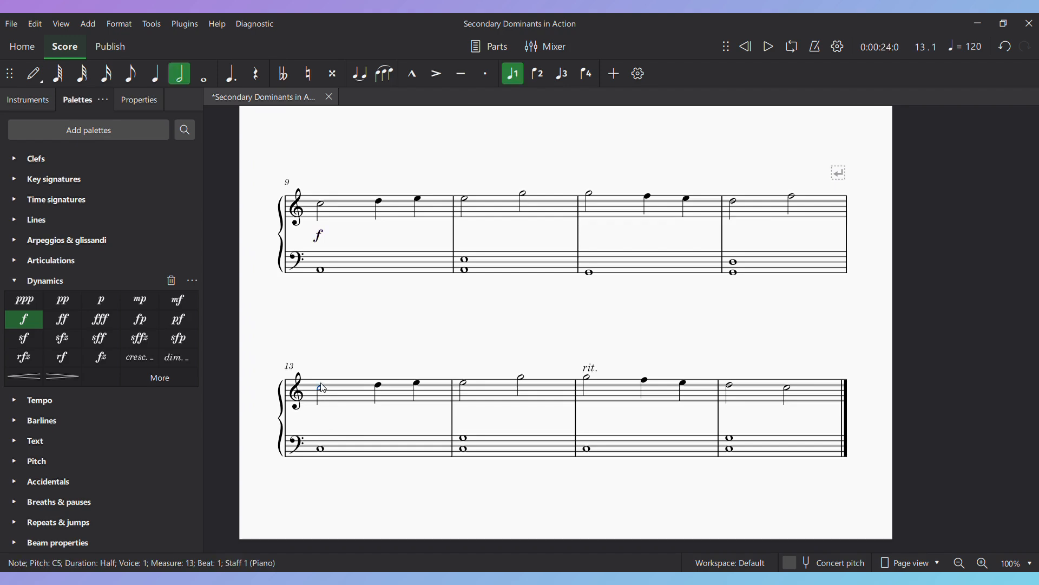
click(179, 301)
Add decrescendo hairpins across measures 15 and 16, and delete the one below the bass staff.
click(589, 380)
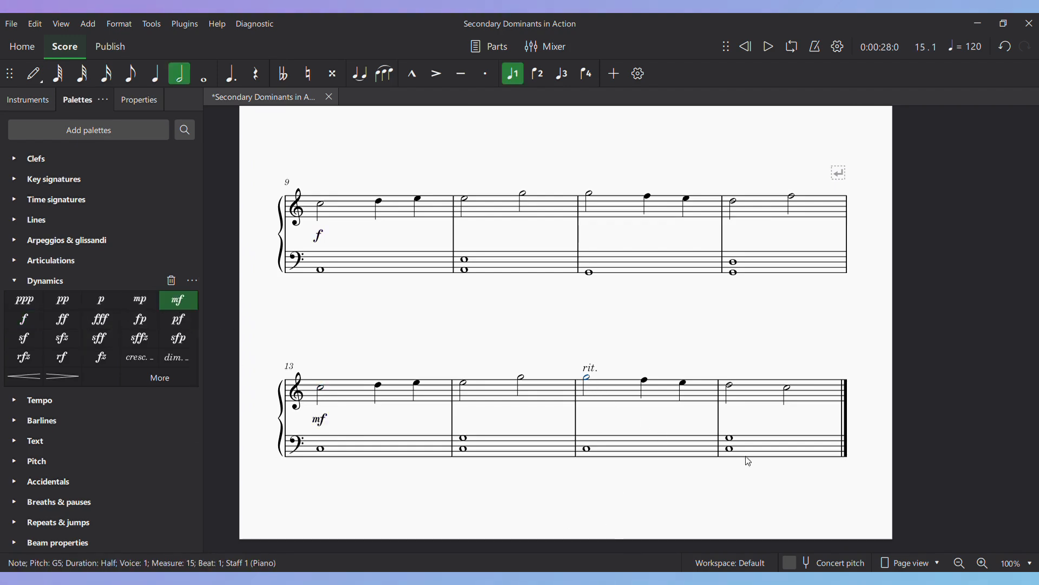
shift+click(731, 449)
click(63, 376)
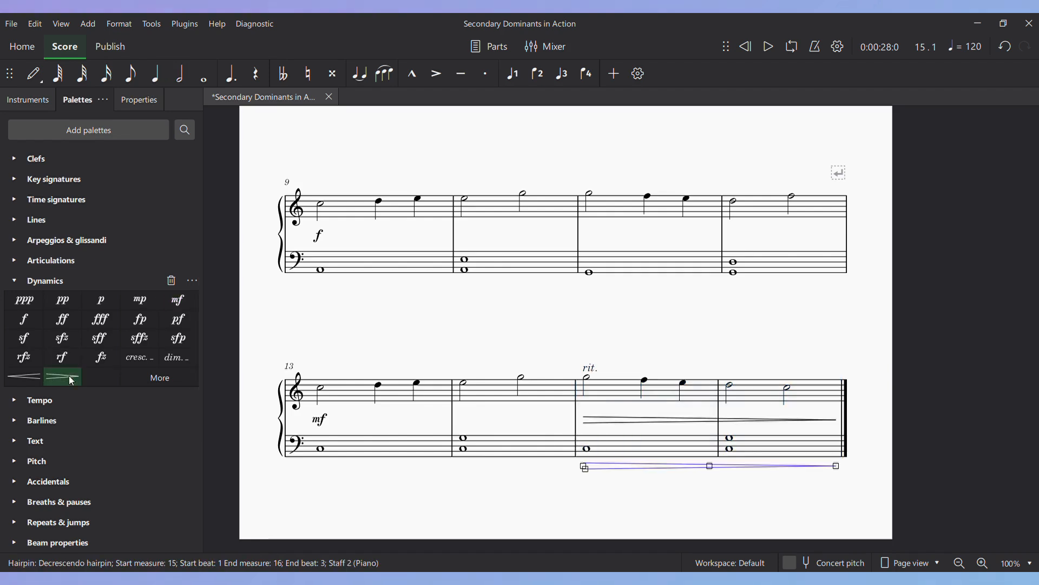
click(729, 467)
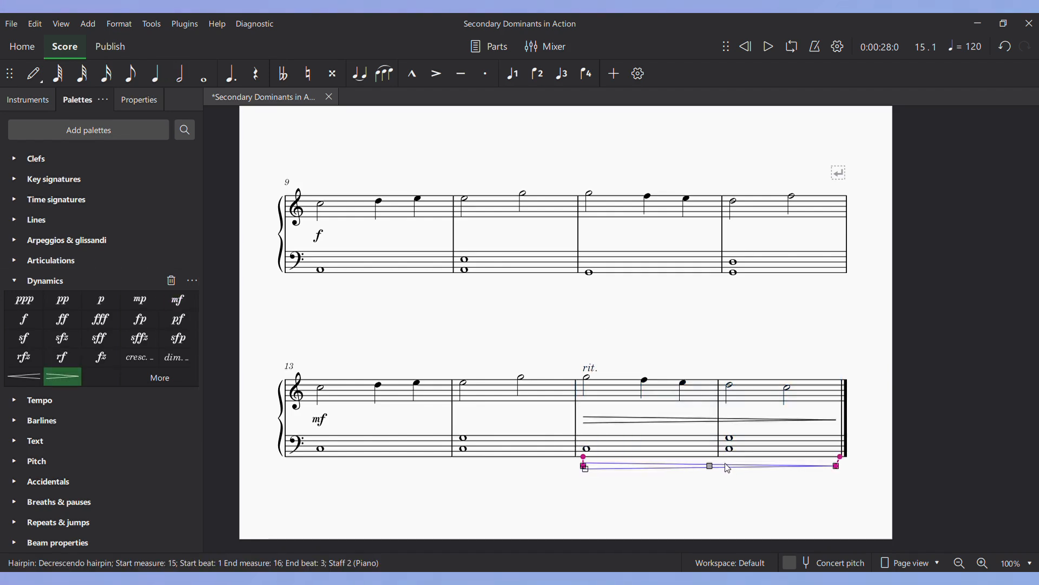
key(Delete)
scroll(687, 336, up, 5)
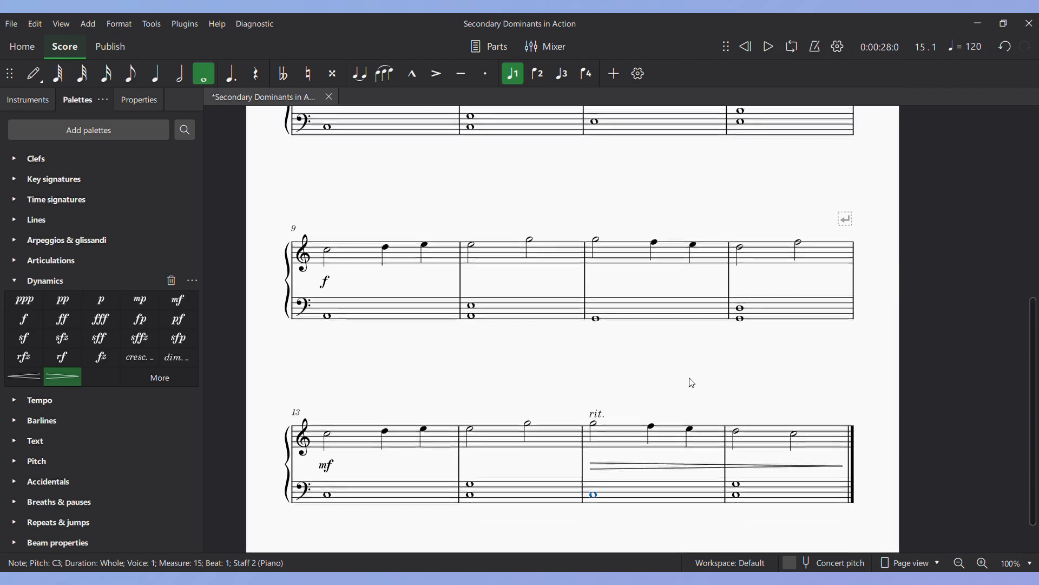
Review the whole score from the title to measure 16, examining the melody, bass notes, dynamics, "rit." text and closing hairpin.
scroll(625, 266, up, 5)
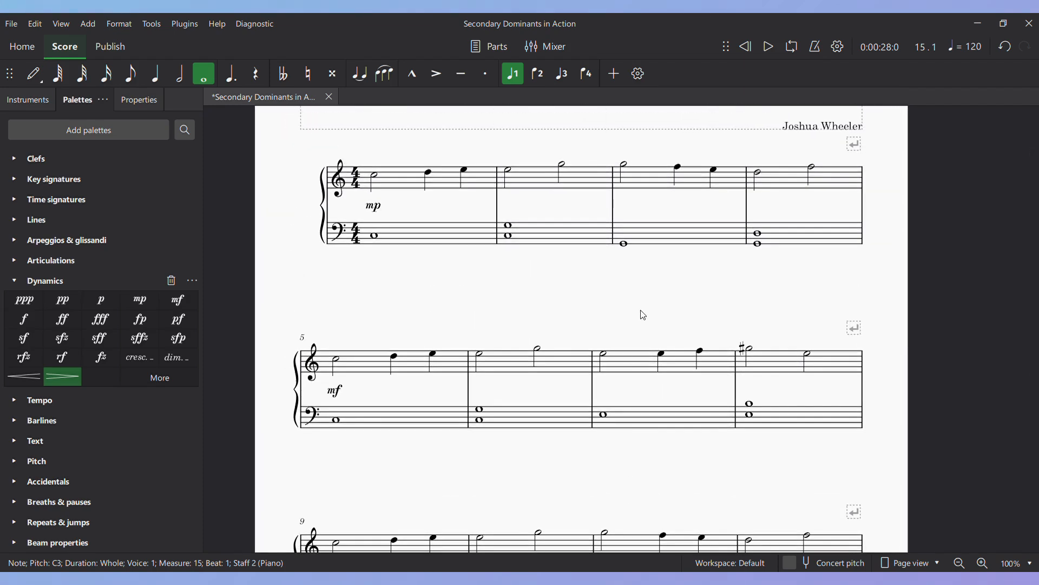
scroll(640, 311, down, 1)
scroll(652, 278, down, 1)
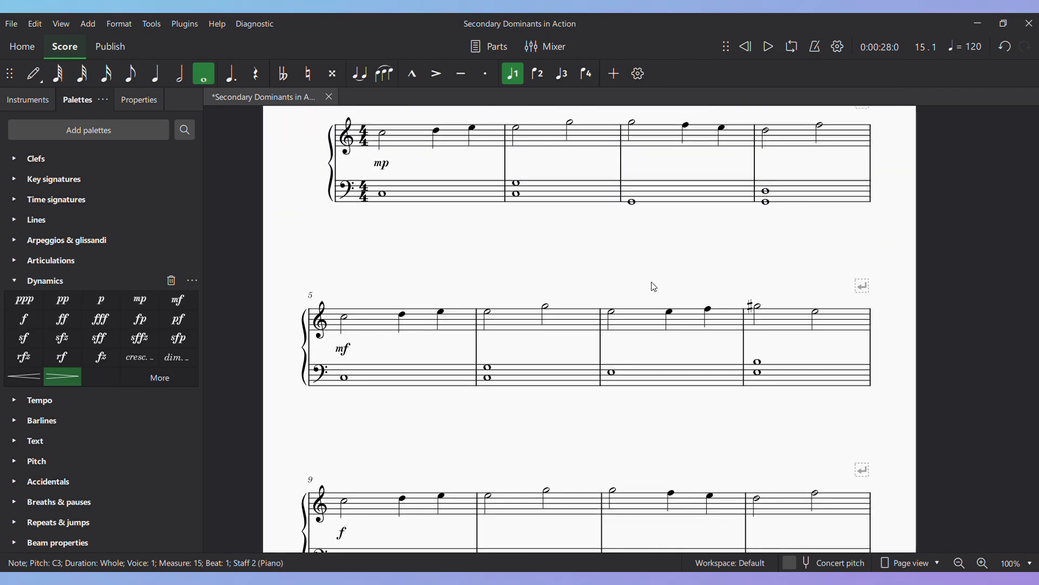
scroll(653, 285, up, 3)
scroll(621, 346, down, 3)
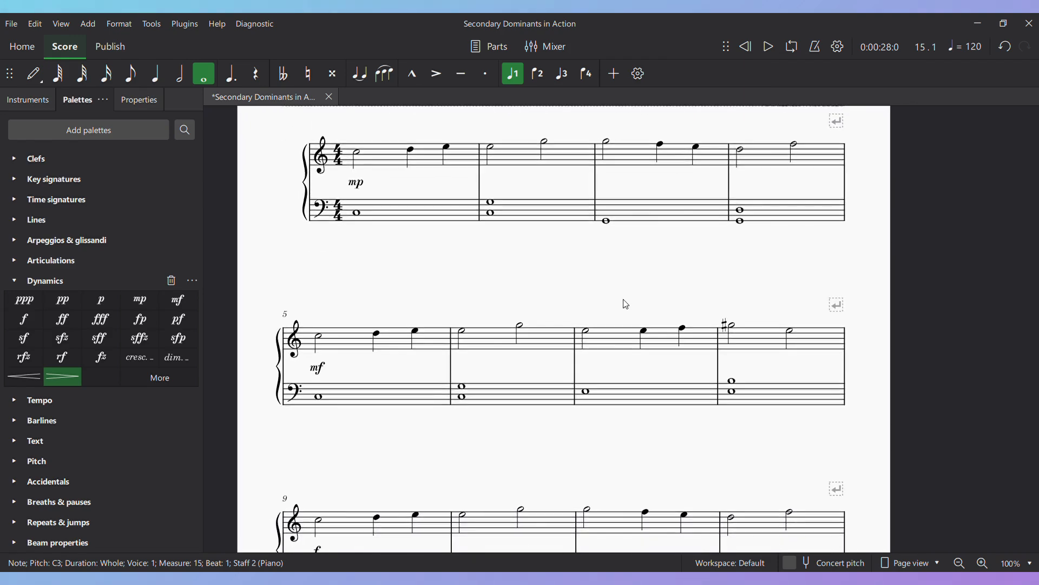
scroll(644, 254, down, 2)
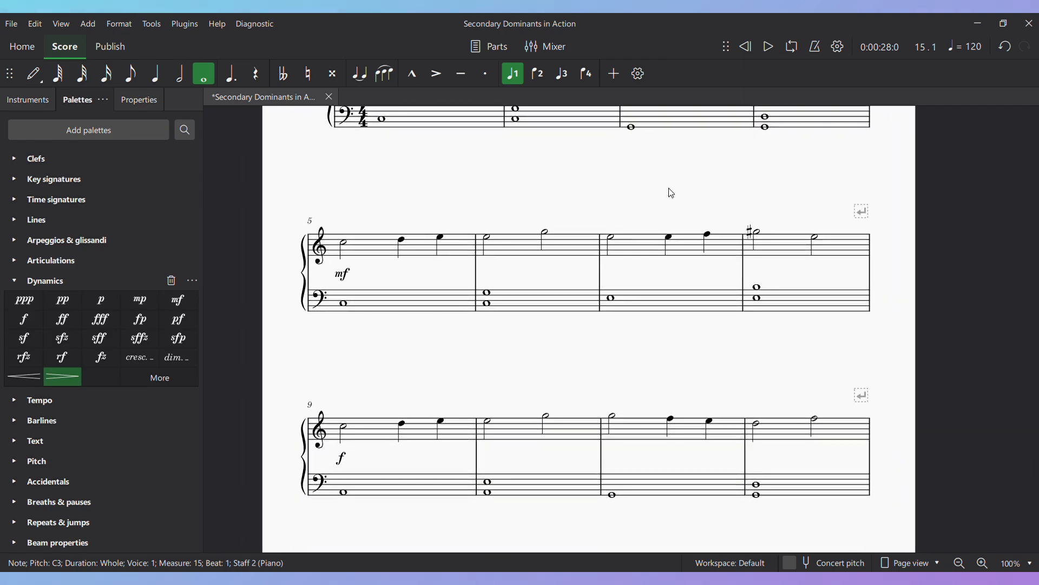
scroll(650, 249, up, 3)
scroll(633, 281, down, 1)
scroll(637, 265, down, 1)
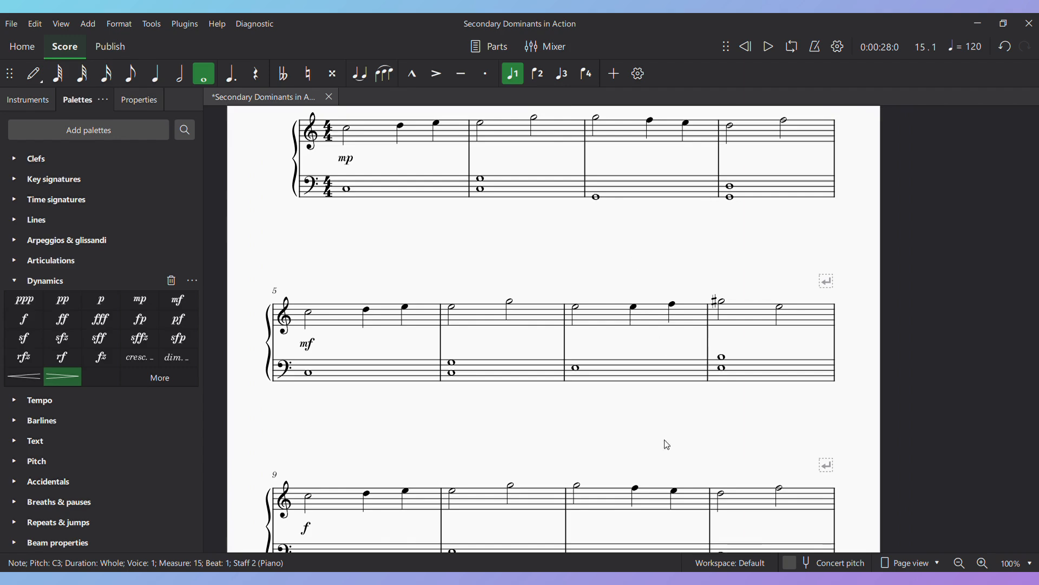
scroll(674, 390, down, 3)
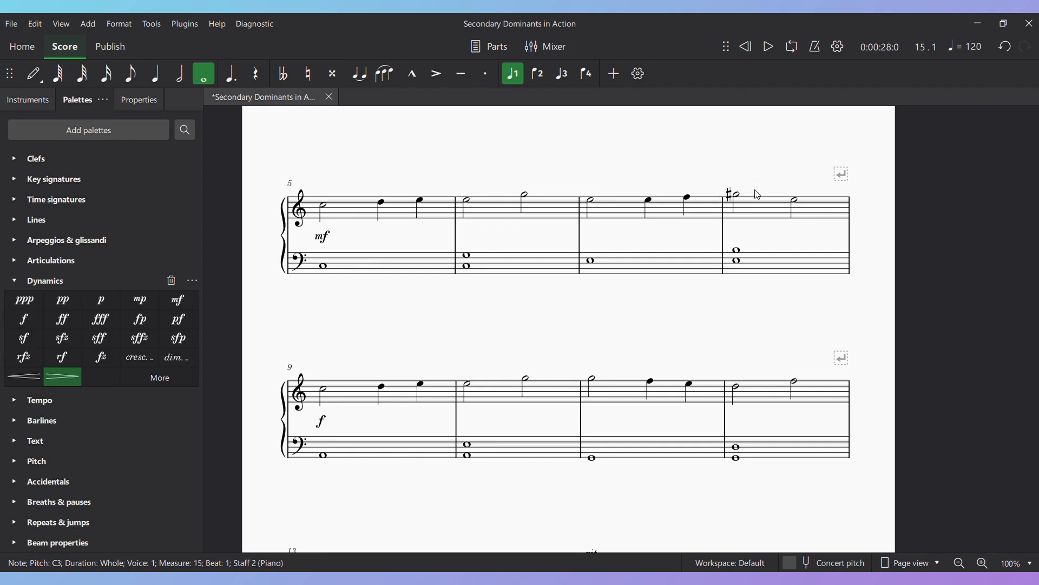
scroll(713, 336, up, 1)
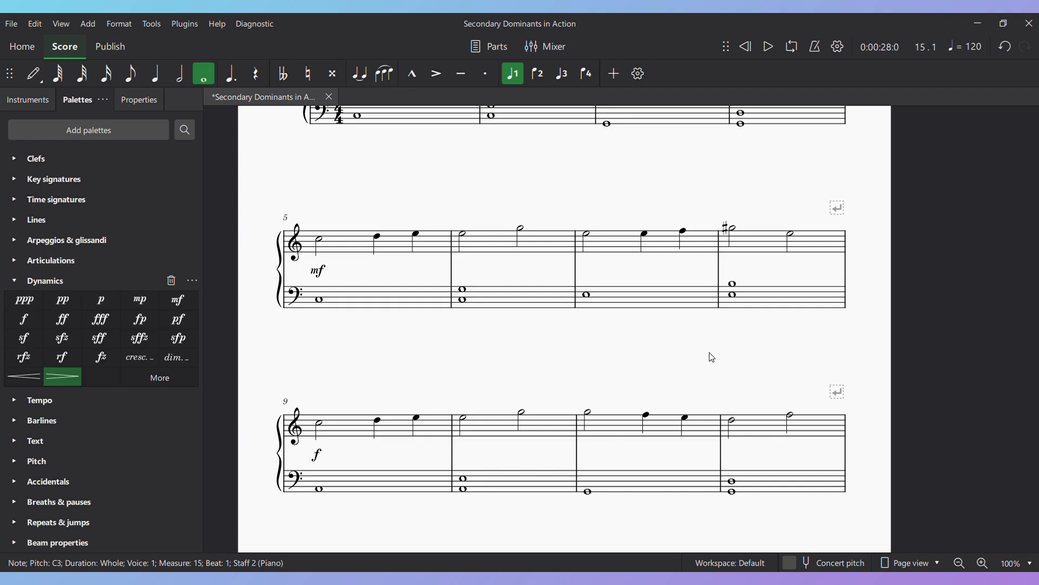
scroll(710, 355, down, 2)
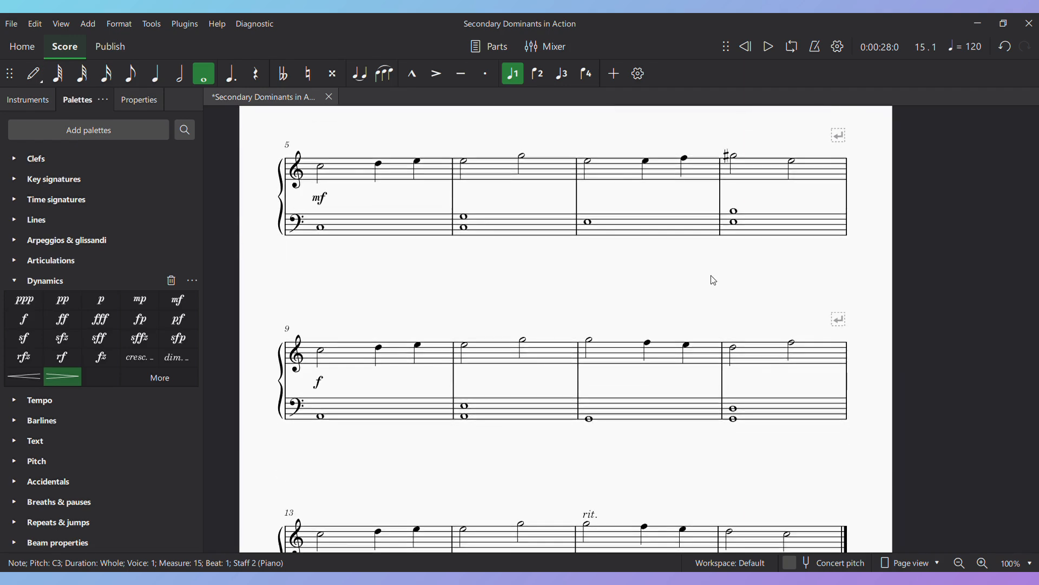
scroll(714, 281, down, 3)
scroll(729, 339, up, 7)
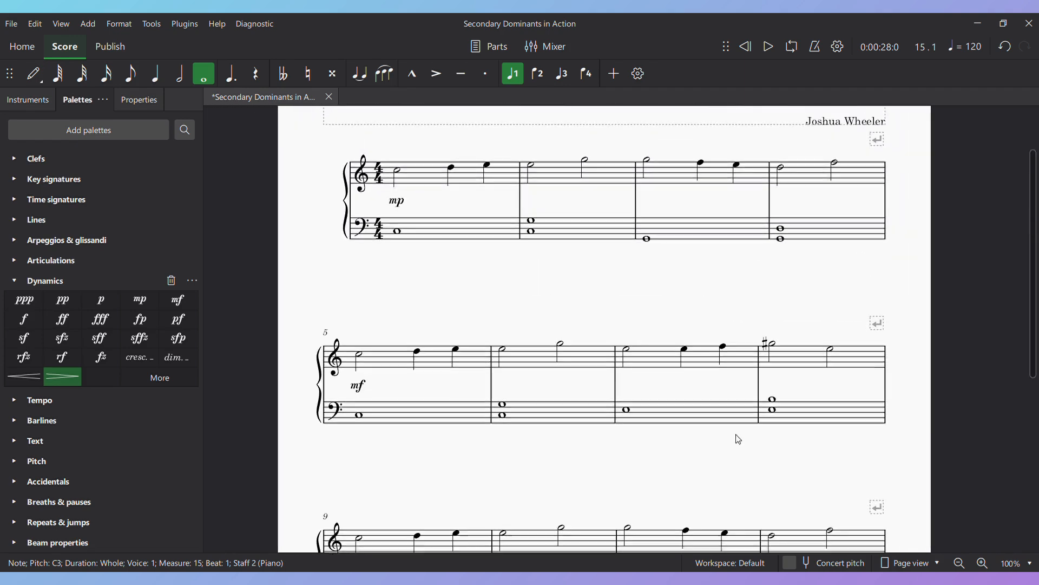
scroll(666, 323, up, 5)
scroll(666, 319, down, 4)
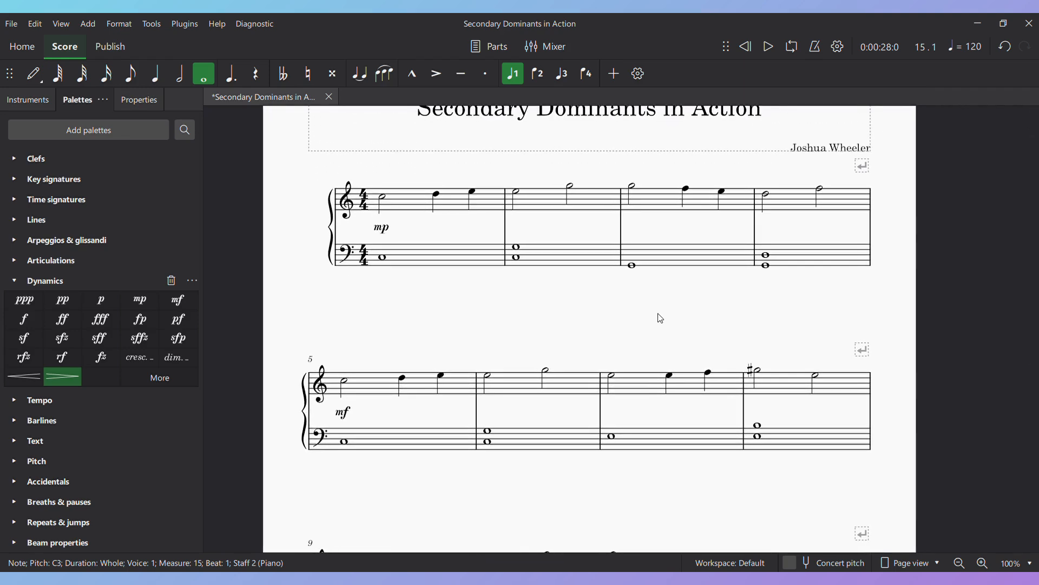
drag(668, 327, 650, 332)
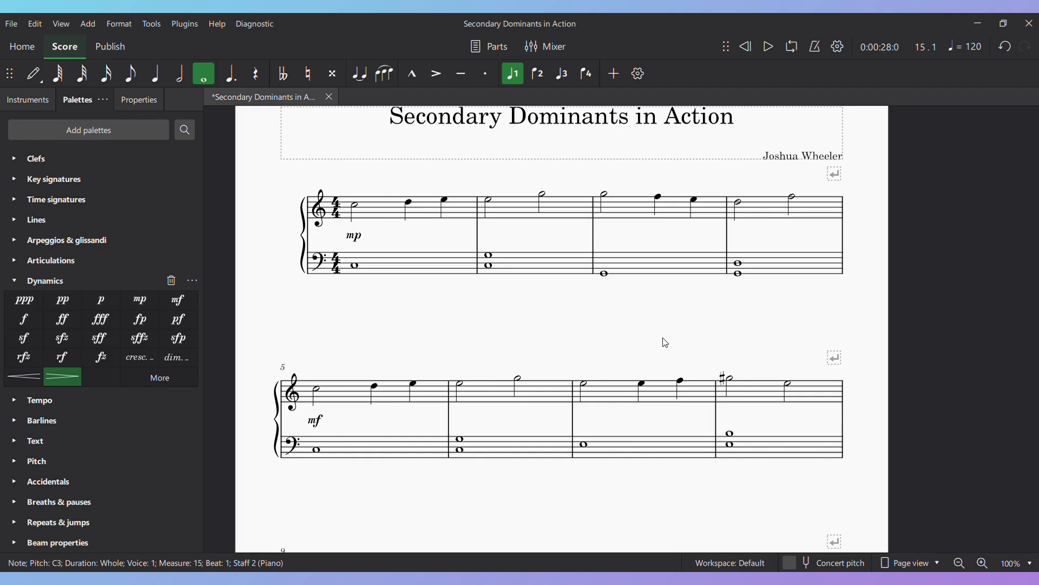
scroll(666, 343, down, 8)
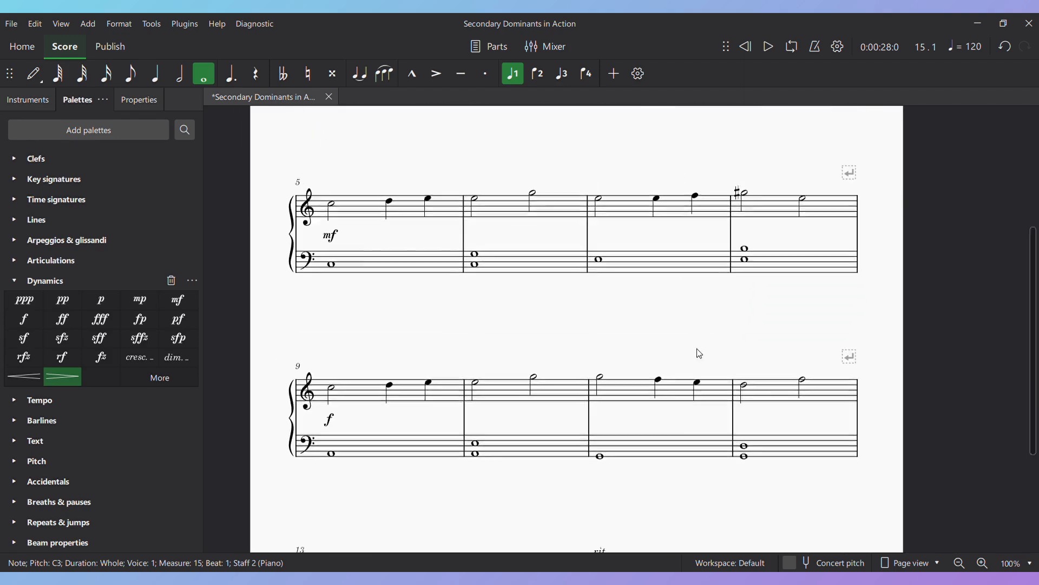
scroll(697, 325, down, 3)
scroll(708, 348, up, 6)
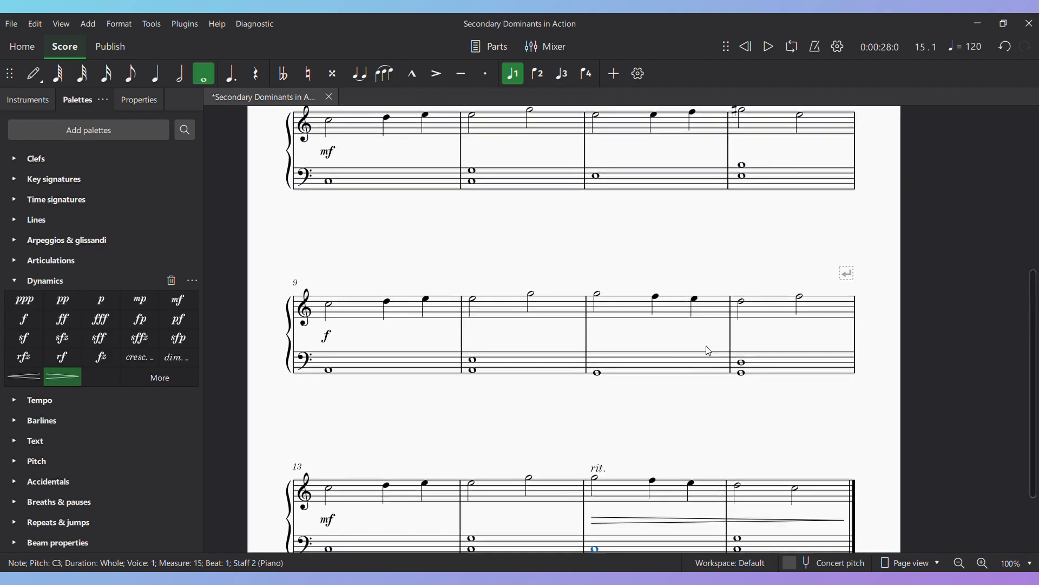
scroll(670, 294, up, 5)
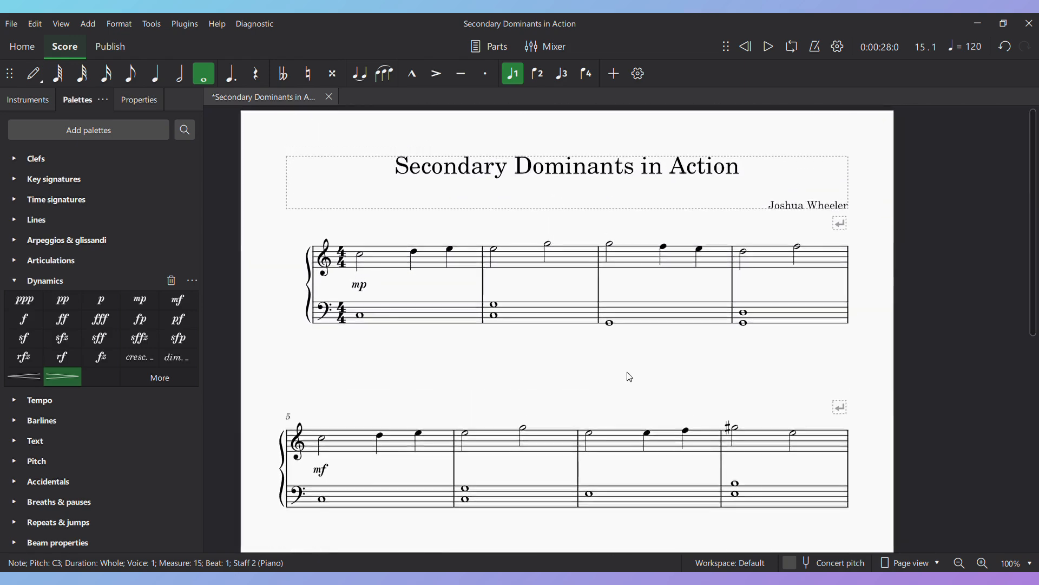